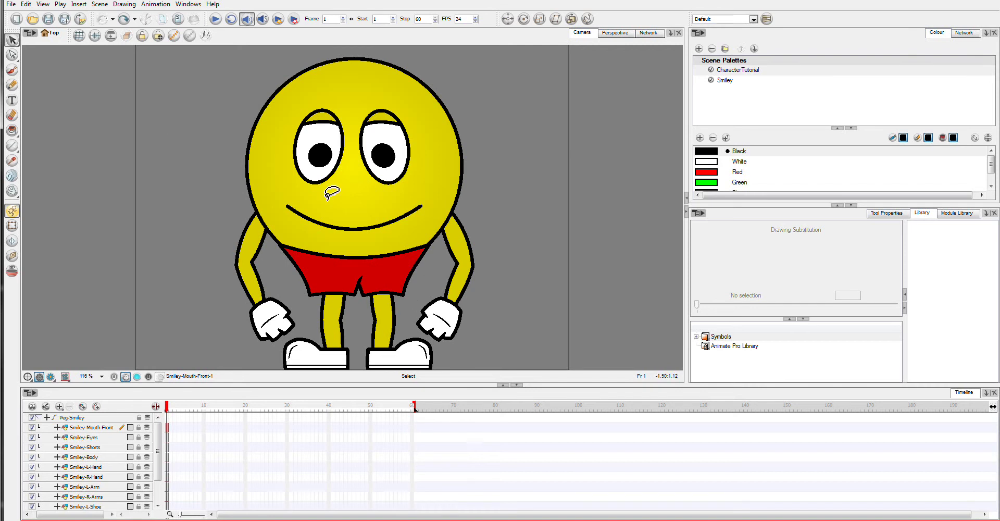
# - Lock every layer except Smiley-Mouth-Front and import the ThisIsATest.wav sound
pyautogui.click(98, 430)
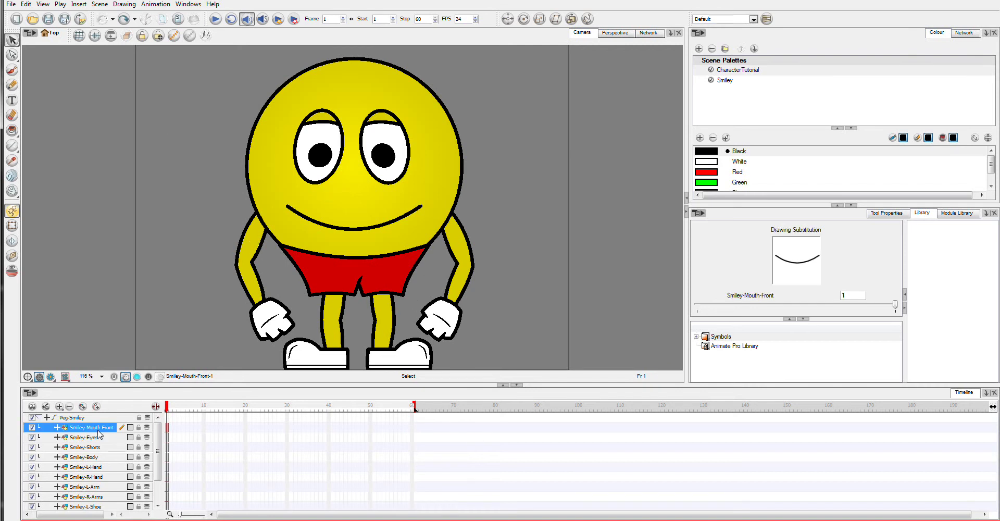
pyautogui.hotkey('alt', 'shift', 'l')
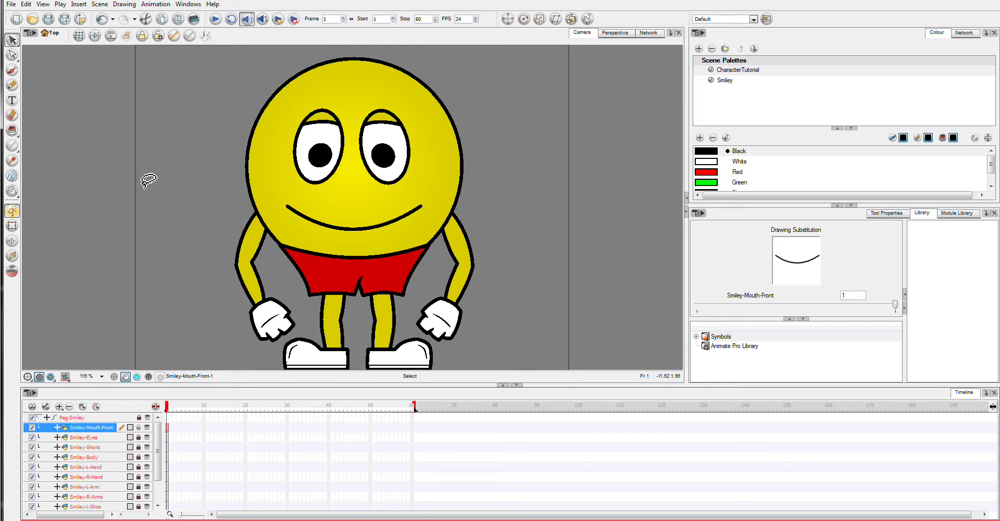
pyautogui.click(11, 4)
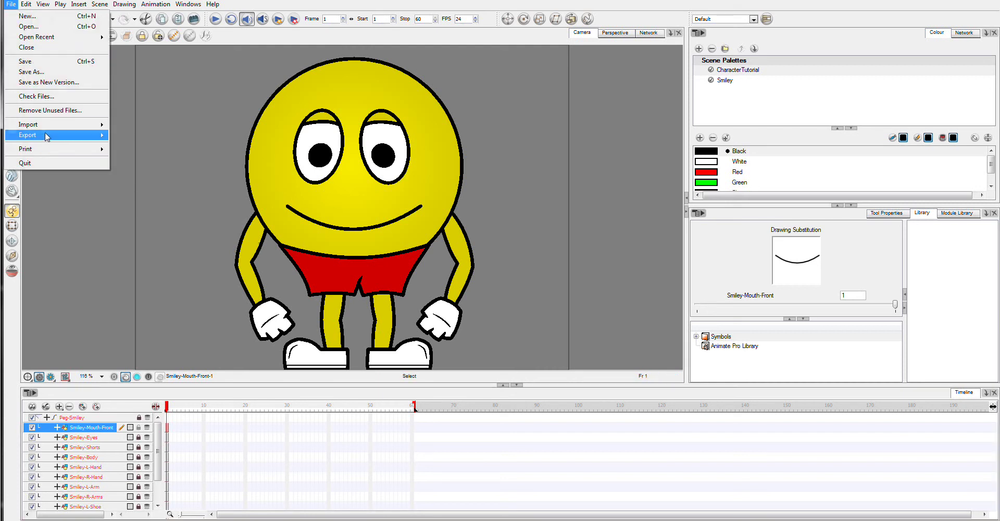
pyautogui.moveTo(75, 127)
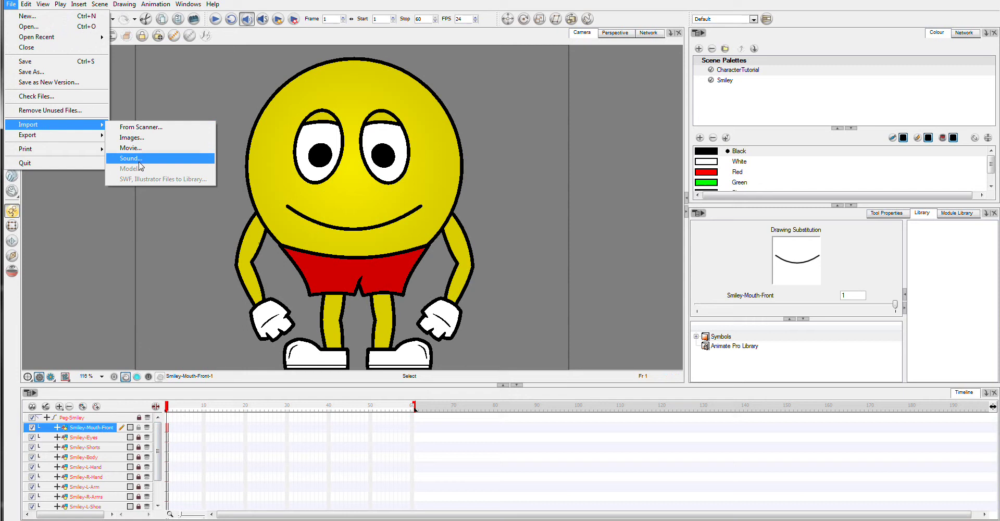
pyautogui.click(132, 159)
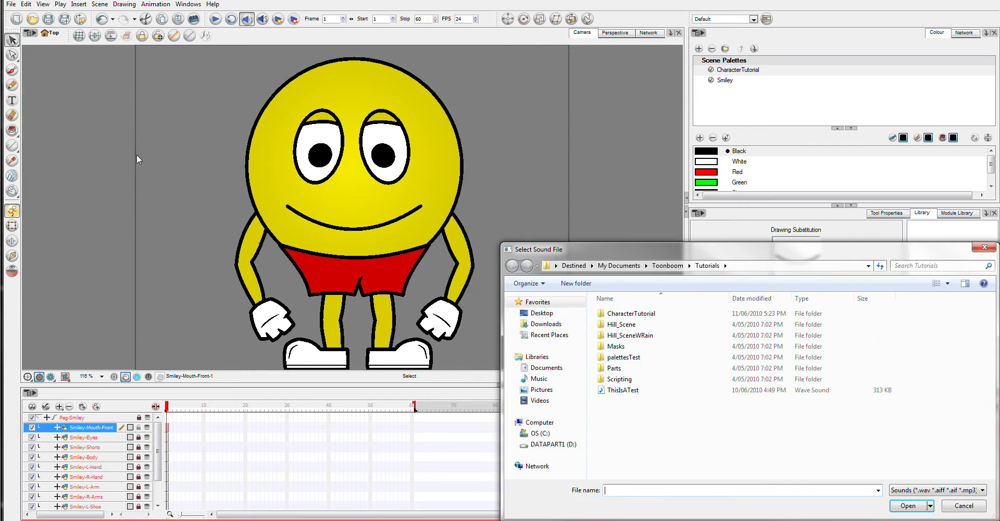
pyautogui.click(625, 391)
pyautogui.doubleClick(625, 391)
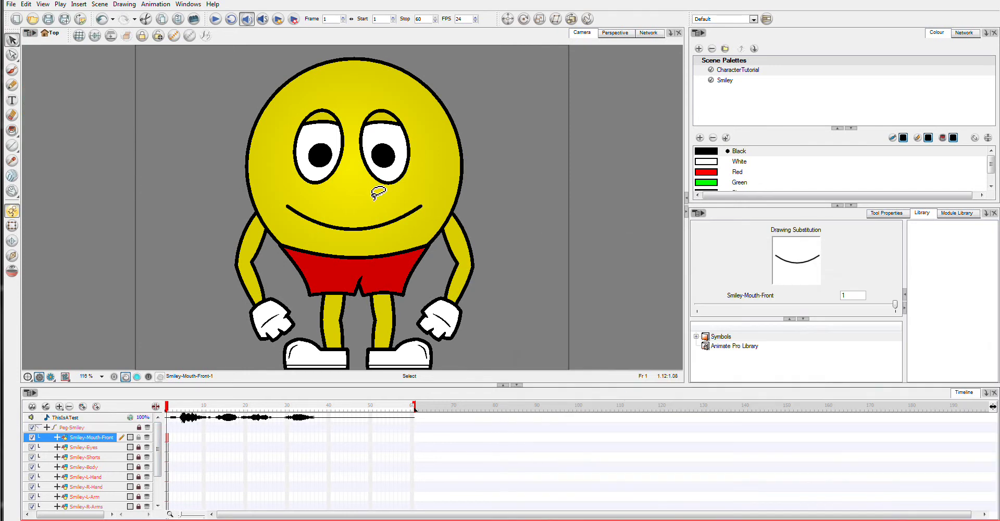
pyautogui.click(221, 25)
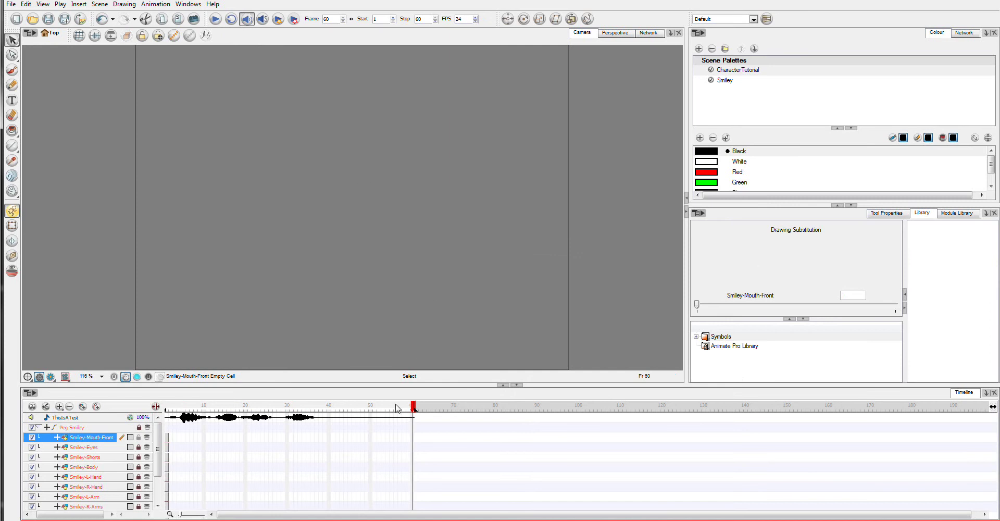
pyautogui.moveTo(415, 410); pyautogui.dragTo(165, 411)
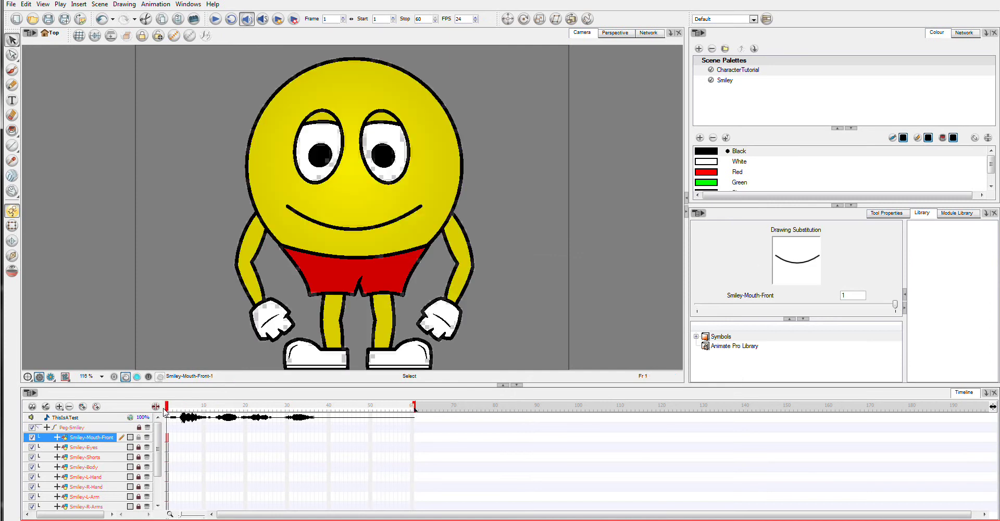
pyautogui.doubleClick(93, 418)
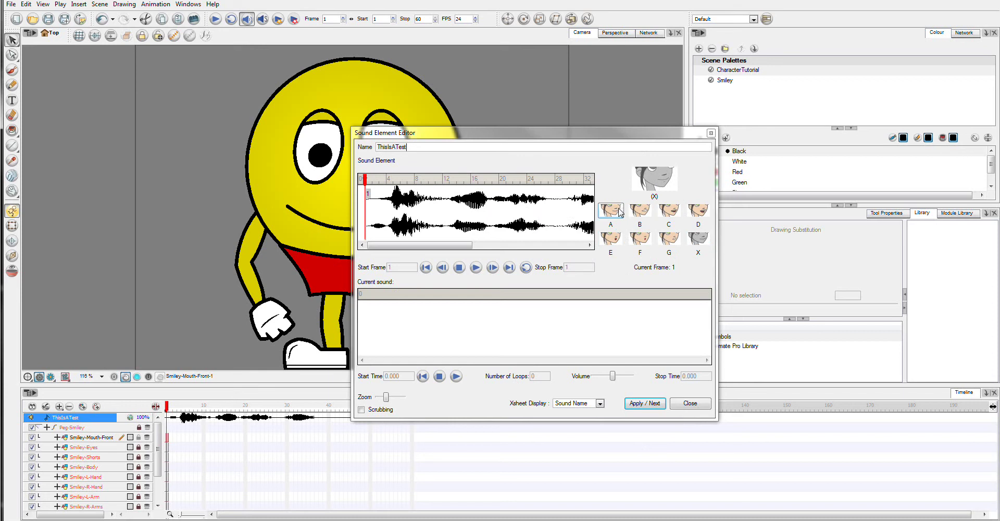
pyautogui.click(690, 404)
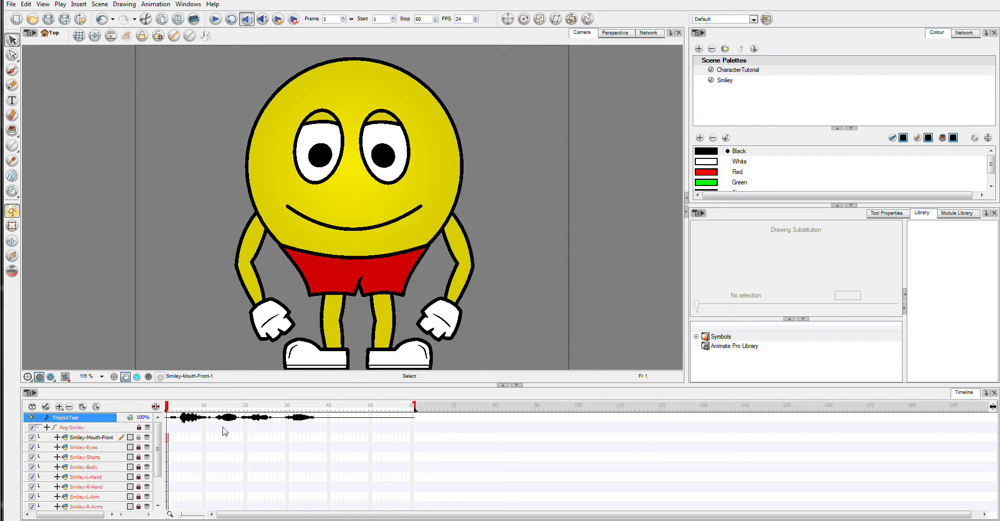
# - Rename the mouth layer's frame-1 drawing from 1 to X
pyautogui.click(166, 440)
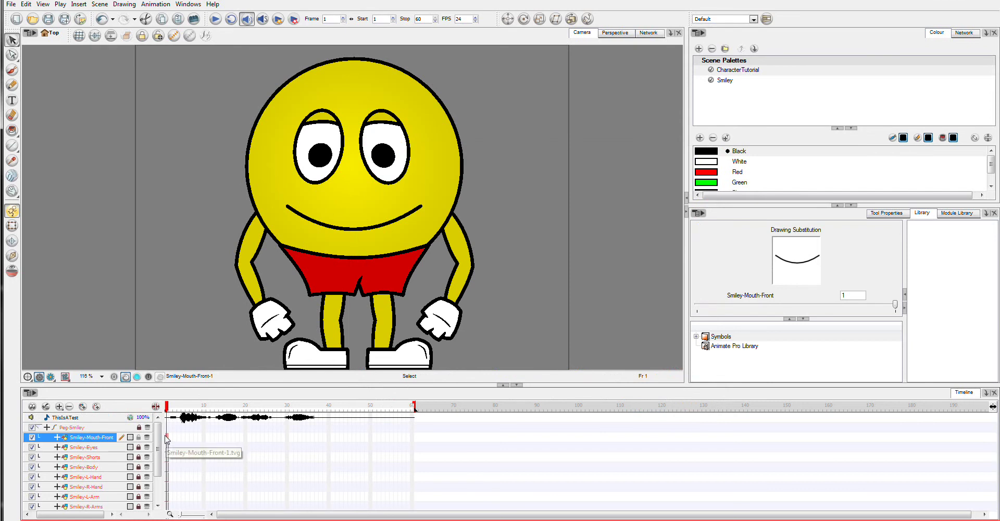
pyautogui.doubleClick(166, 439)
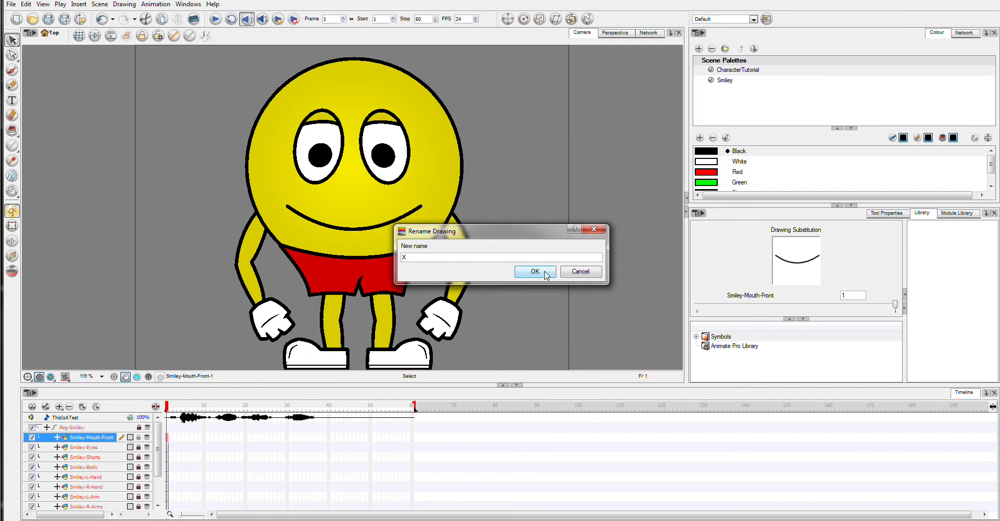
pyautogui.click(546, 275)
pyautogui.rightClick(167, 441)
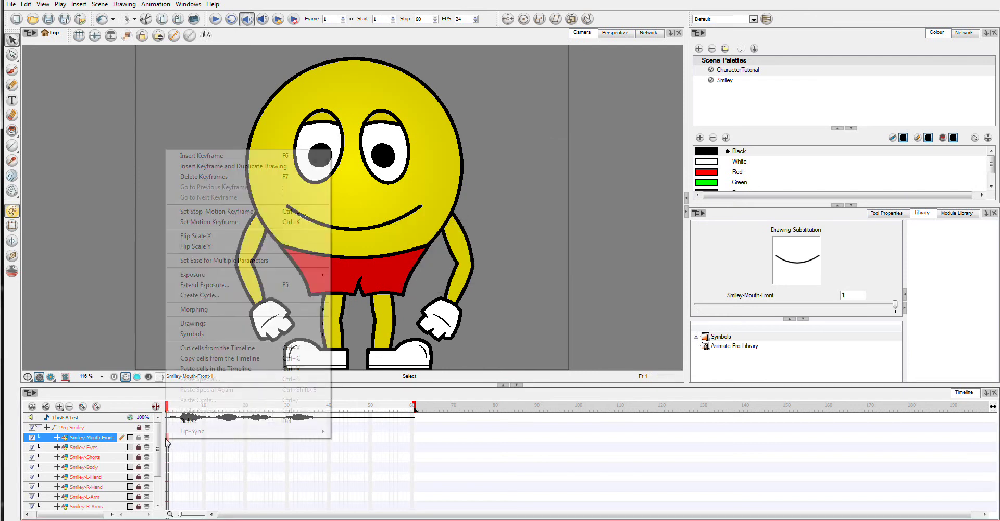
pyautogui.moveTo(259, 325)
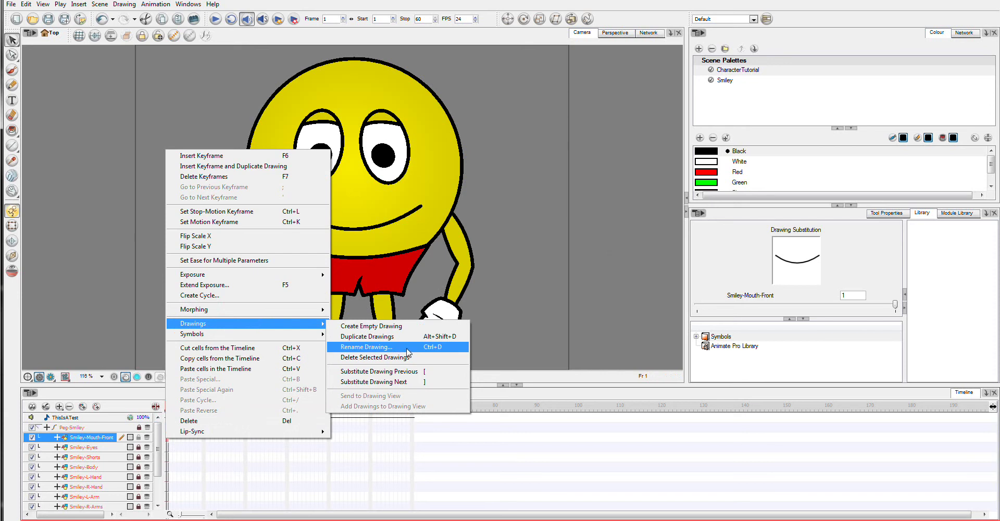
pyautogui.click(569, 231)
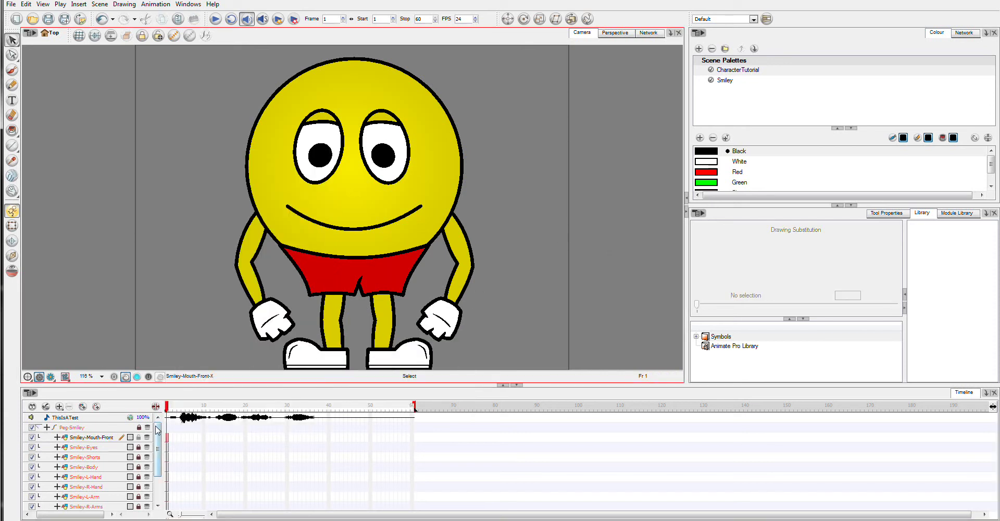
# - Expose drawing X at frame 2, empty the frame-1 cell, and select the mouth curve
pyautogui.click(171, 438)
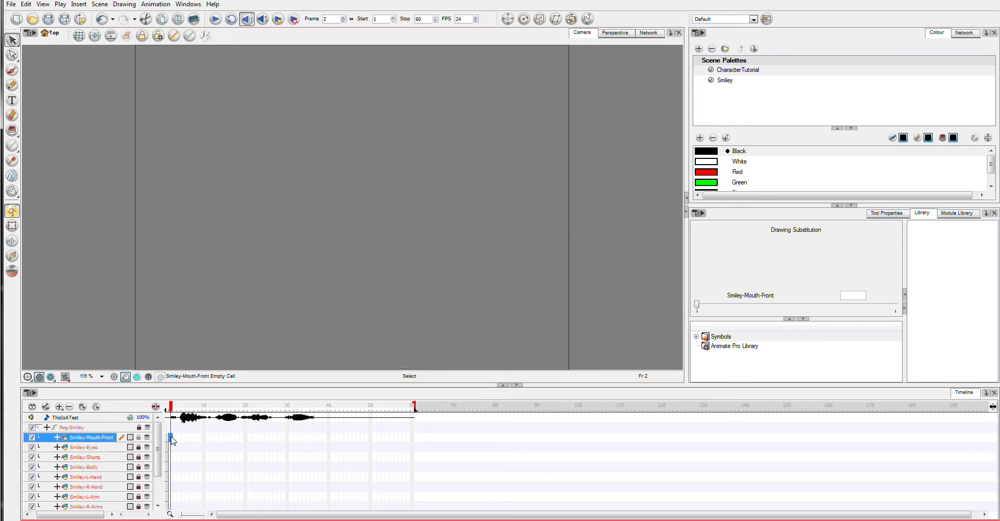
pyautogui.click(891, 305)
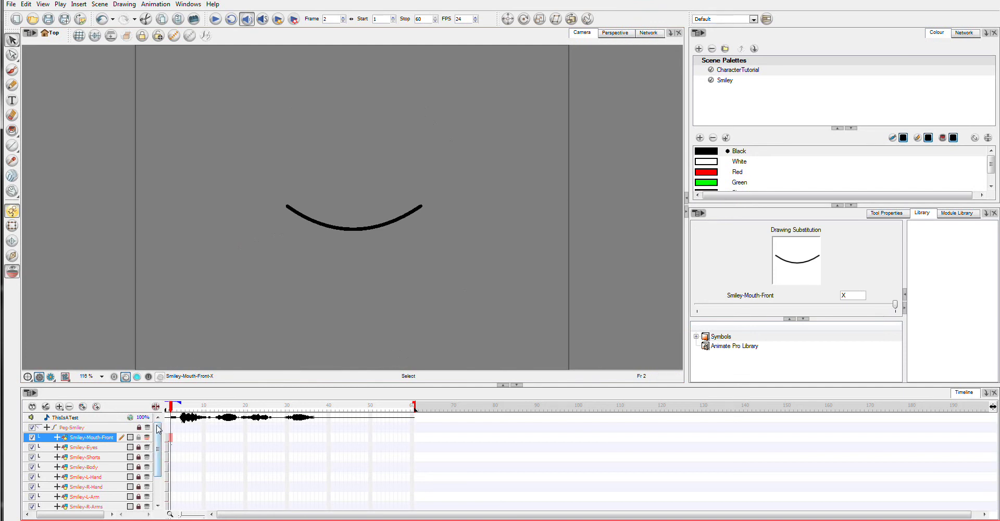
pyautogui.moveTo(173, 409); pyautogui.dragTo(161, 410)
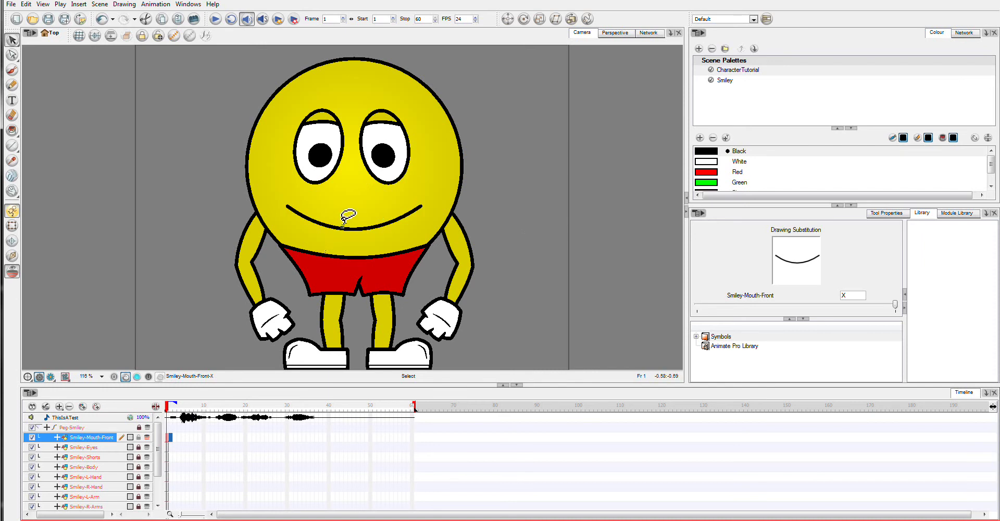
pyautogui.click(698, 306)
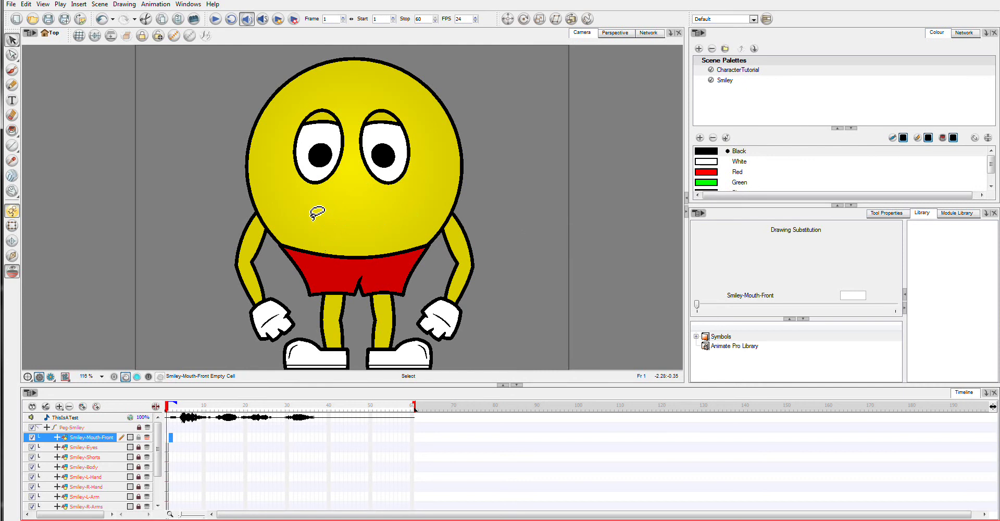
pyautogui.click(171, 438)
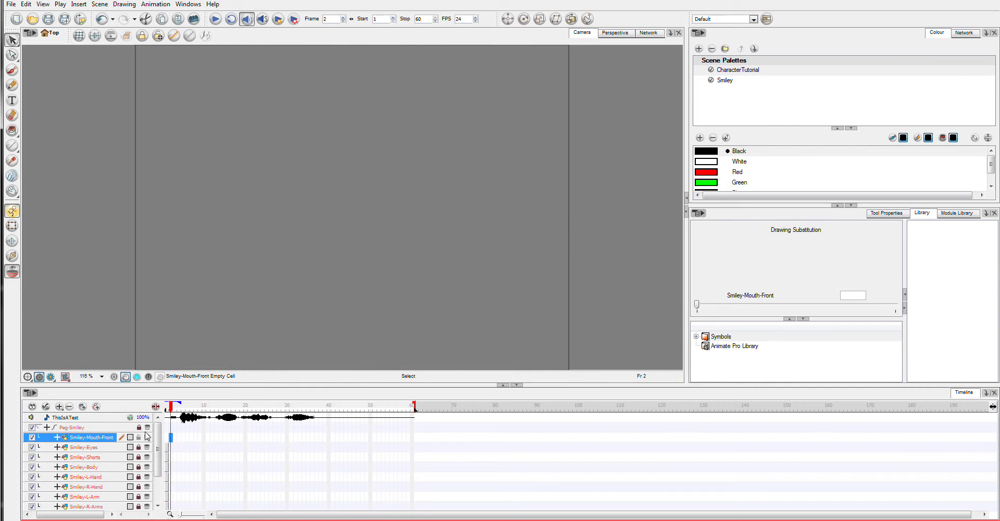
pyautogui.click(907, 307)
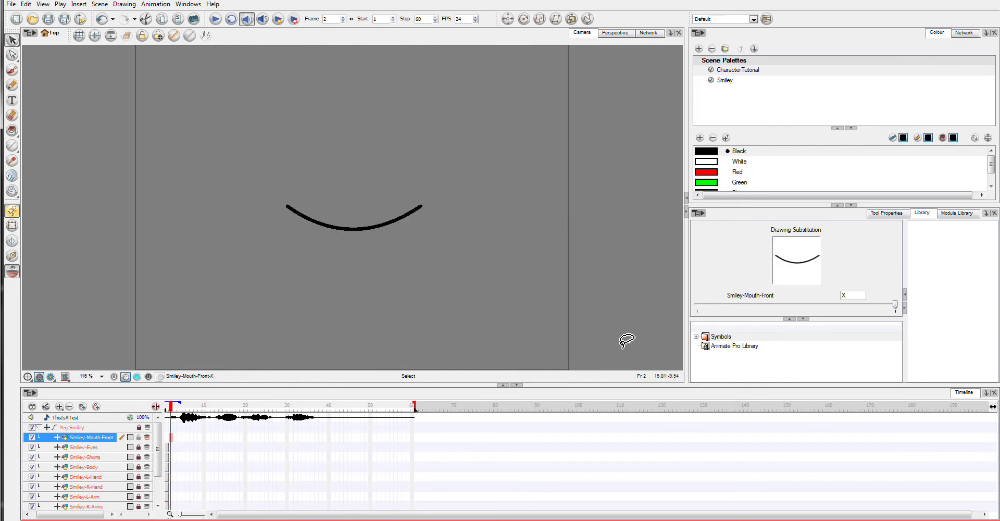
pyautogui.moveTo(273, 161)
pyautogui.mouseDown()
pyautogui.moveTo(529, 214)
pyautogui.moveTo(361, 239)
pyautogui.mouseUp()
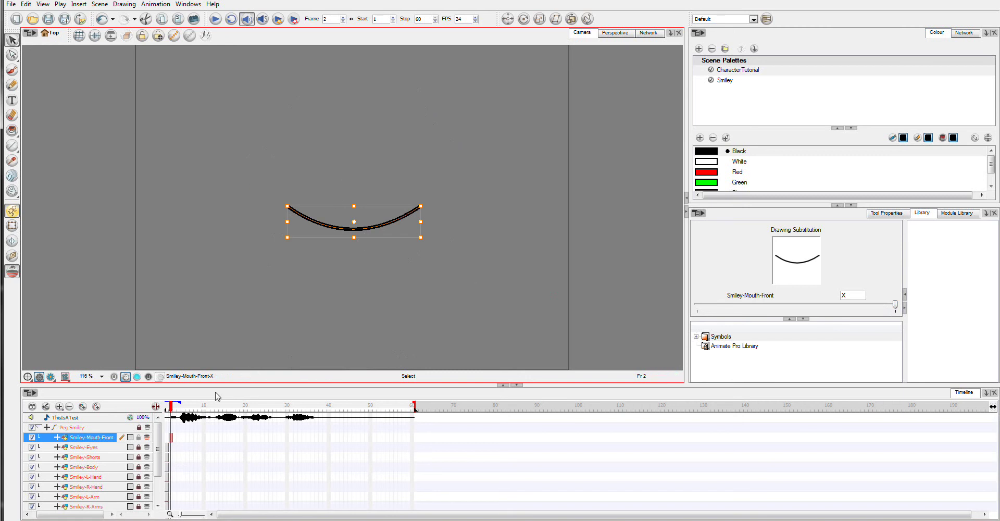
pyautogui.click(167, 438)
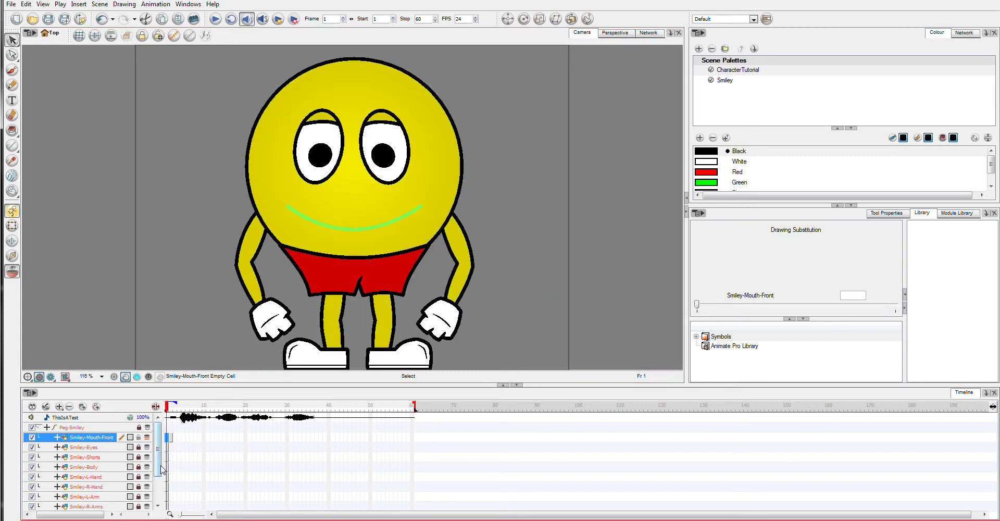
# - Paste the smile as a new frame-1 drawing, zoom in, and pull its ends inward and down
pyautogui.hotkey('ctrl', 'v')
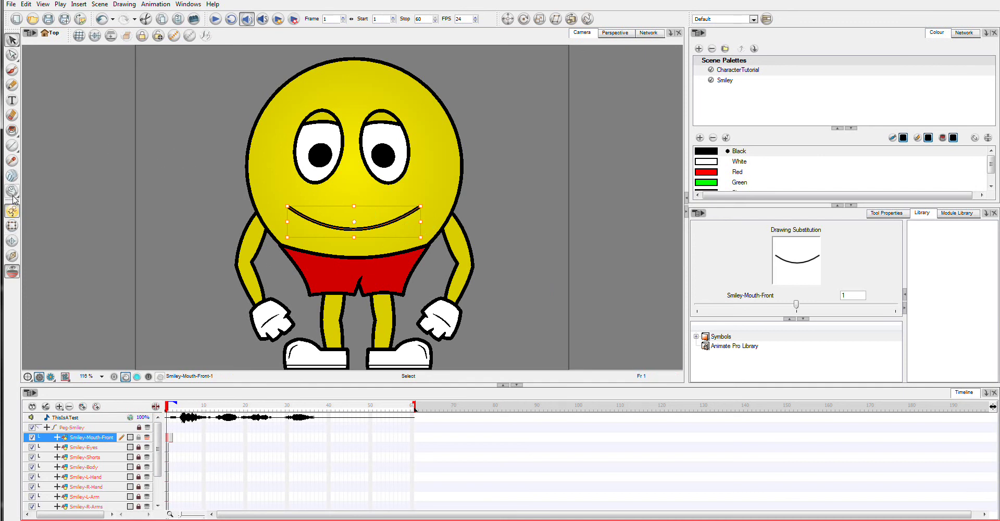
pyautogui.moveTo(12, 191); pyautogui.dragTo(42, 207)
pyautogui.moveTo(276, 180); pyautogui.dragTo(446, 255)
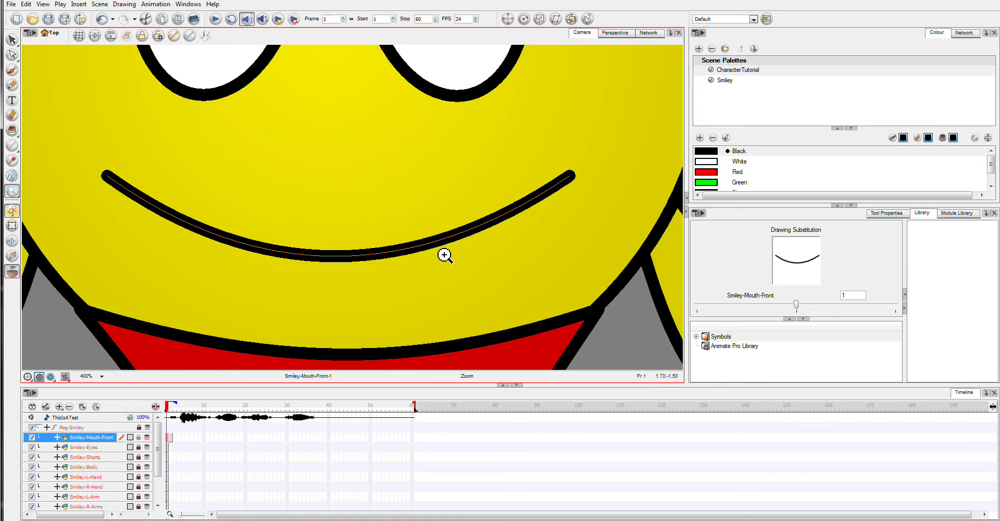
pyautogui.moveTo(17, 54); pyautogui.dragTo(46, 58)
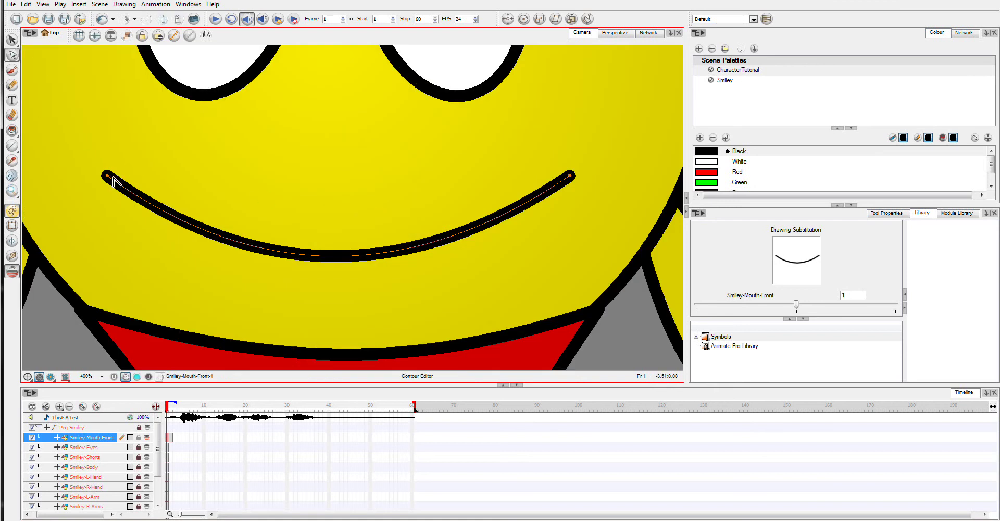
pyautogui.moveTo(218, 237); pyautogui.dragTo(198, 230)
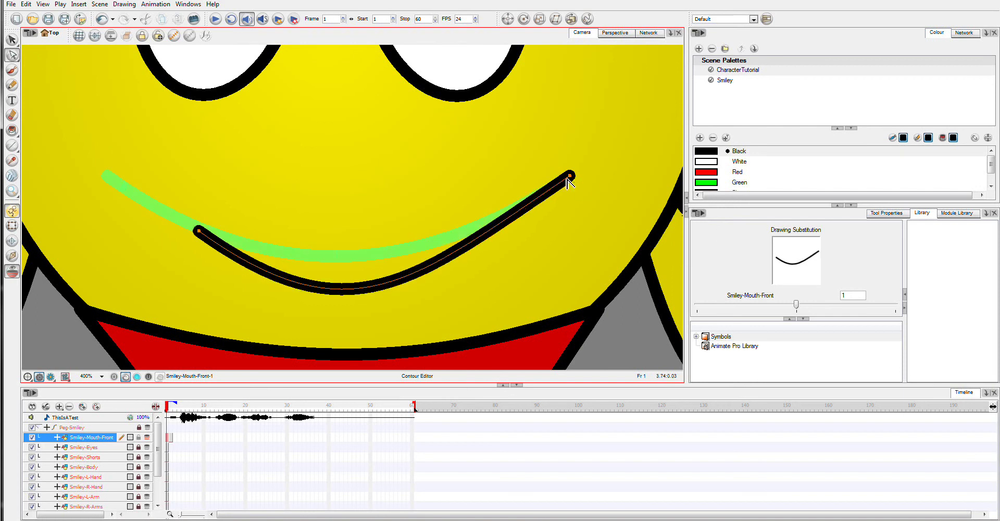
pyautogui.moveTo(572, 179); pyautogui.dragTo(454, 234)
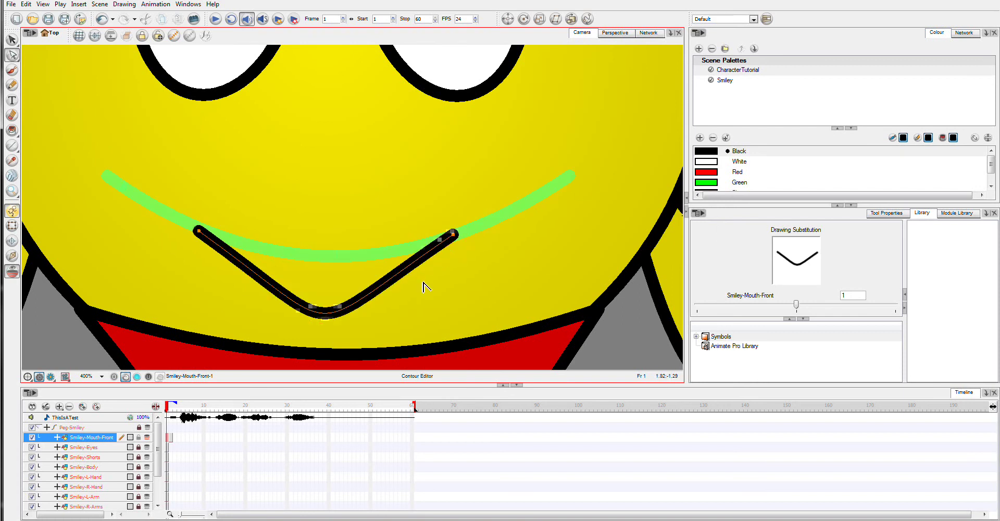
pyautogui.moveTo(326, 317)
pyautogui.mouseDown()
pyautogui.moveTo(339, 235)
pyautogui.moveTo(338, 255)
pyautogui.mouseUp()
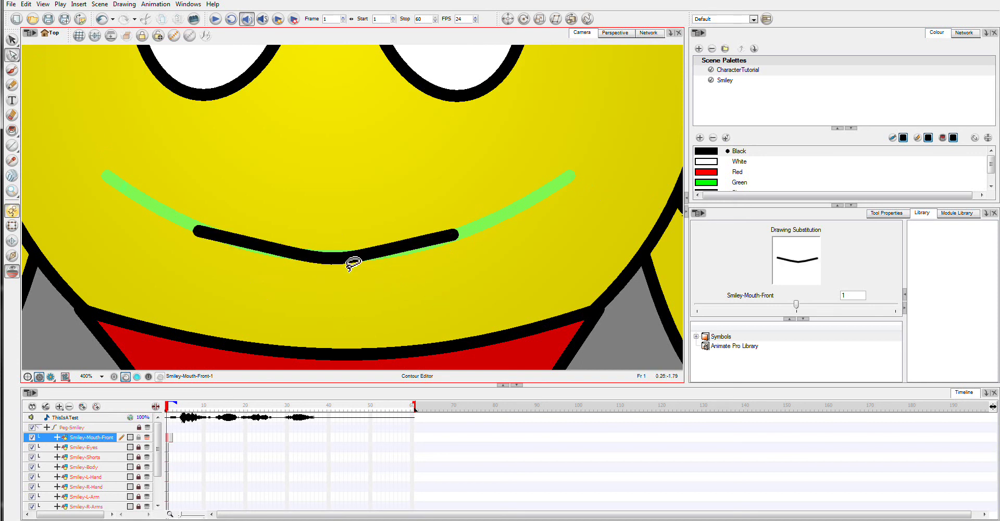
# - Smooth the curve into a shorter, gentle smile along the green guide
pyautogui.click(338, 260)
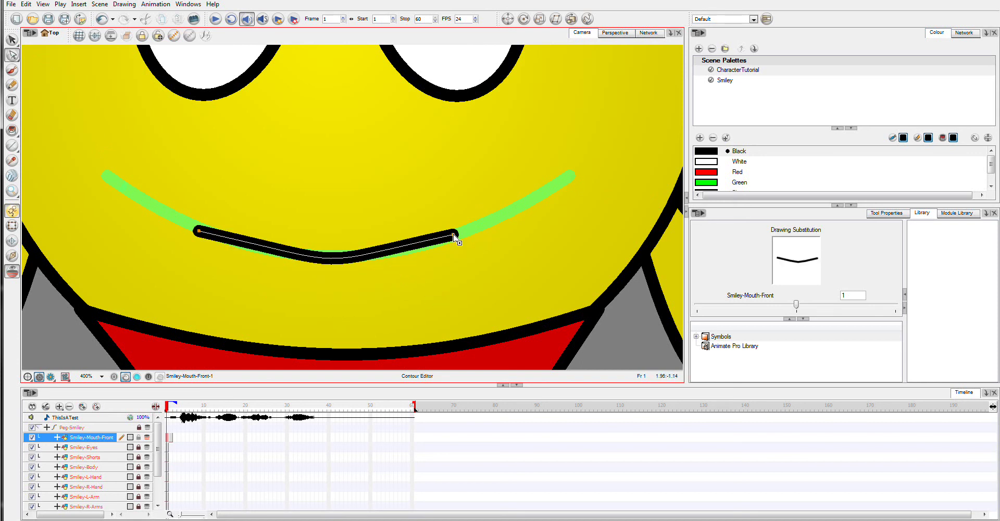
pyautogui.moveTo(360, 267)
pyautogui.mouseDown()
pyautogui.moveTo(266, 248)
pyautogui.moveTo(424, 264)
pyautogui.moveTo(397, 249)
pyautogui.moveTo(357, 257)
pyautogui.moveTo(377, 266)
pyautogui.mouseUp()
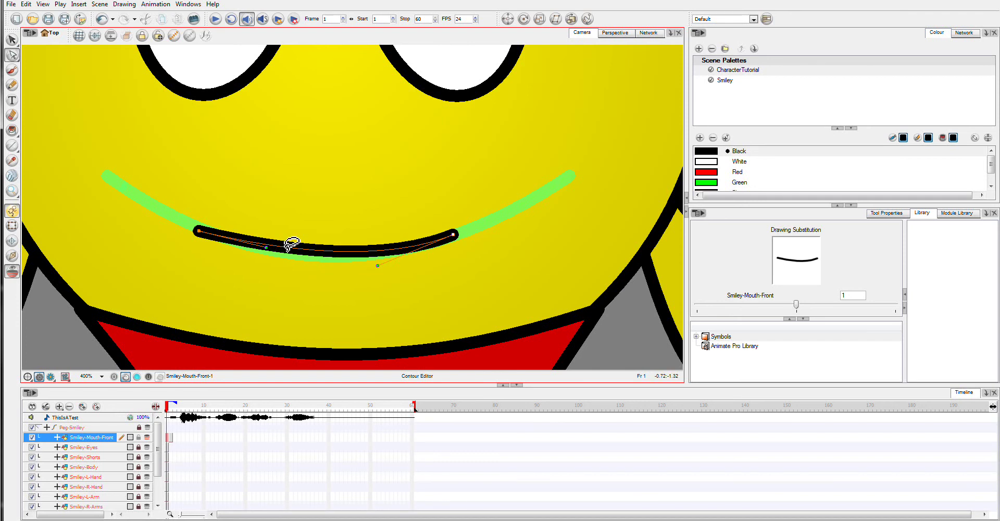
pyautogui.moveTo(268, 253); pyautogui.dragTo(262, 261)
pyautogui.click(324, 288)
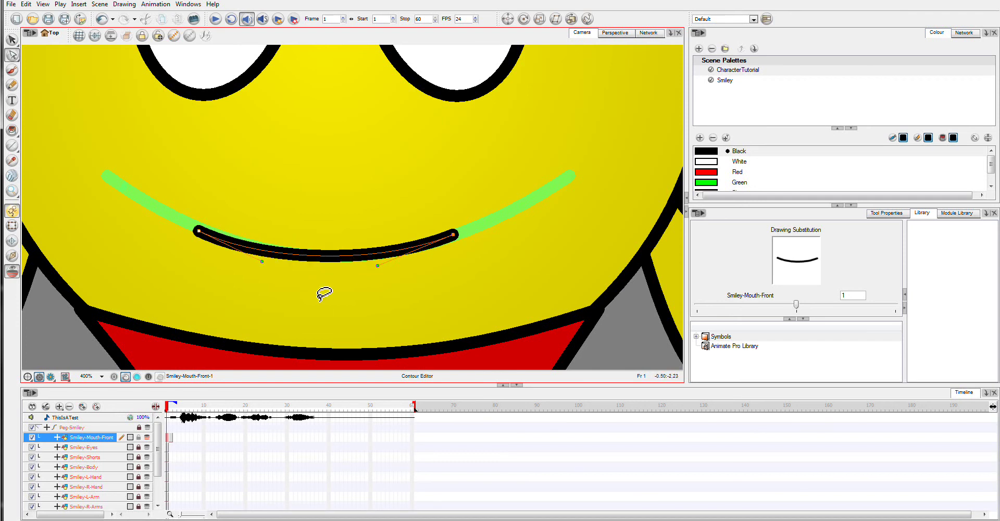
pyautogui.click(198, 231)
pyautogui.click(311, 281)
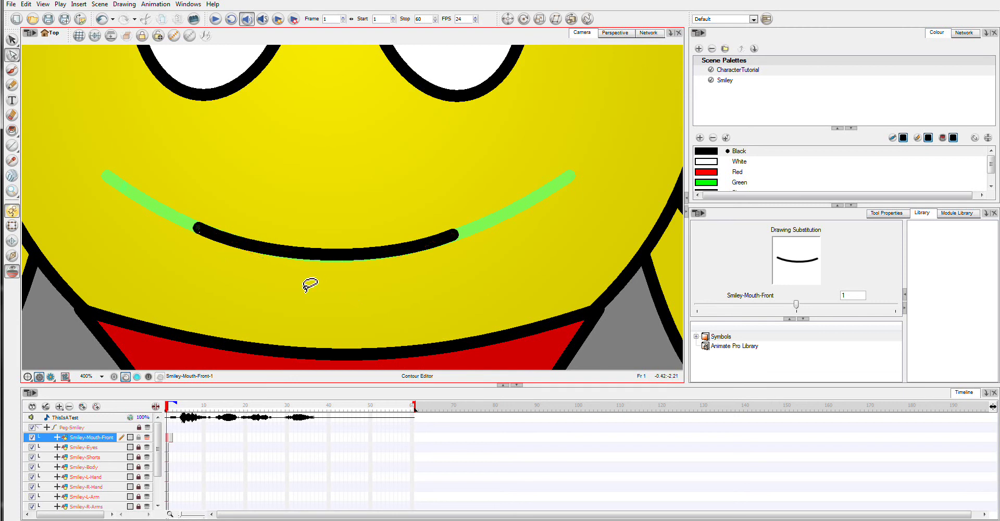
pyautogui.click(198, 231)
pyautogui.moveTo(218, 236); pyautogui.dragTo(224, 238)
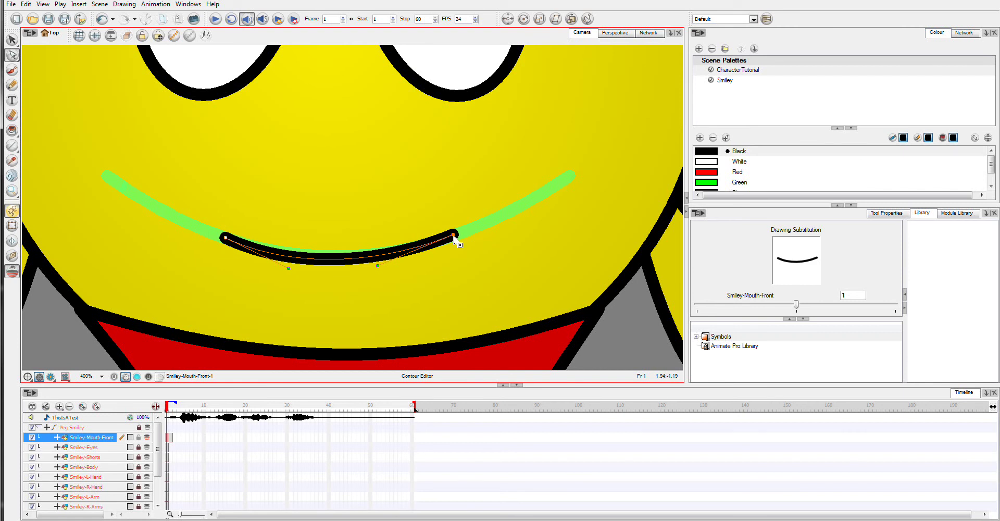
pyautogui.moveTo(441, 244); pyautogui.dragTo(441, 243)
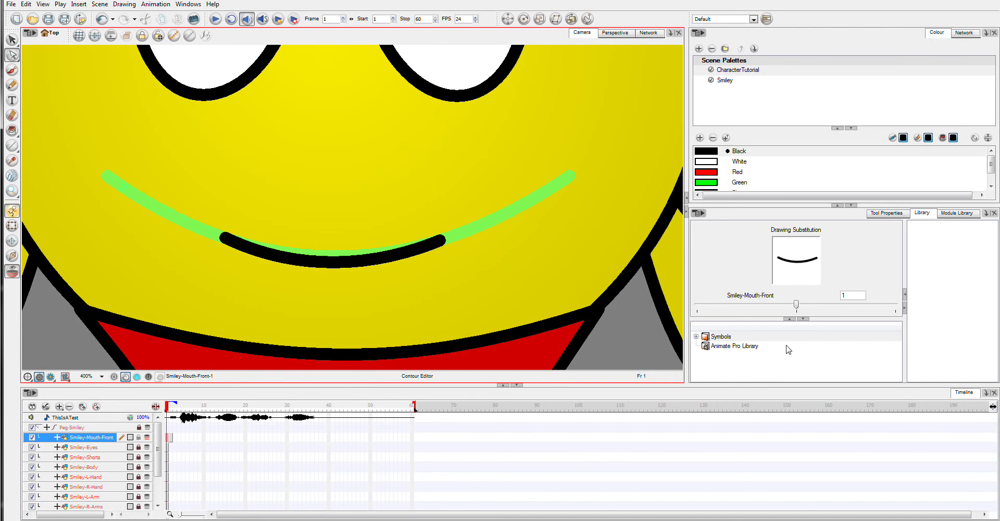
# - Cancel renaming the frame-1 cell and substitute drawing A into it
pyautogui.rightClick(169, 442)
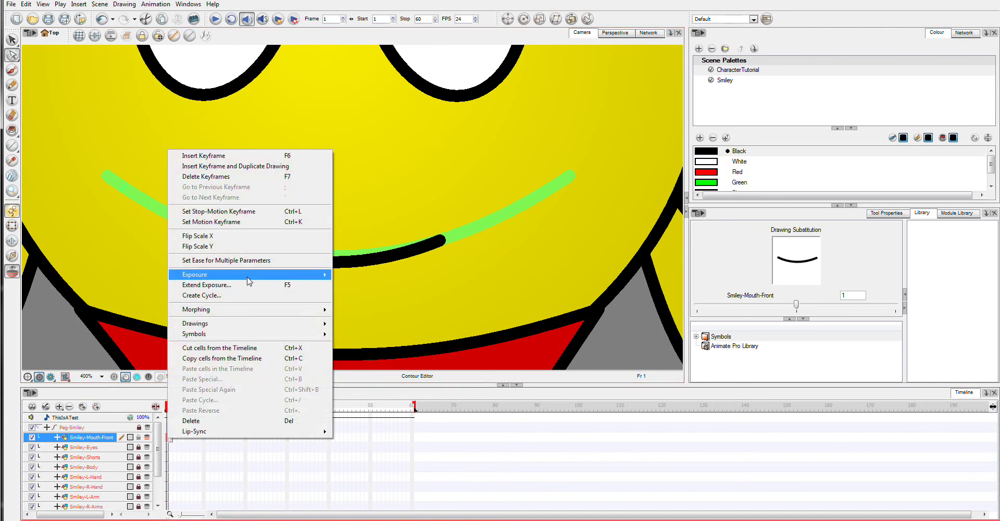
pyautogui.moveTo(248, 279)
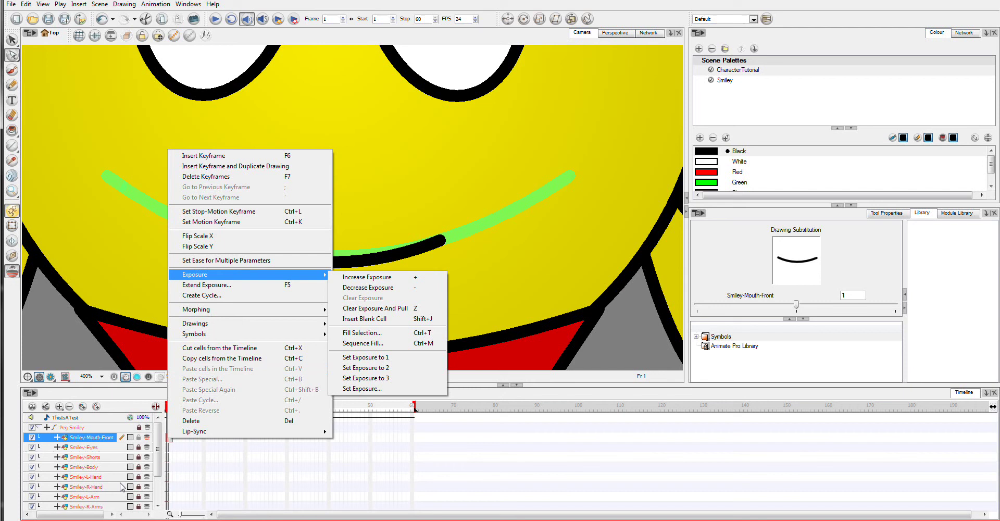
pyautogui.moveTo(223, 325)
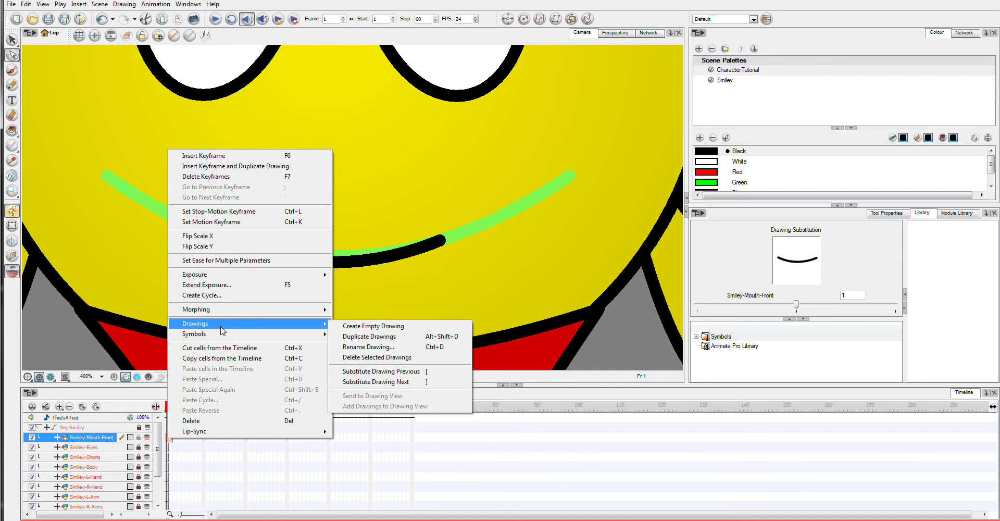
pyautogui.click(390, 347)
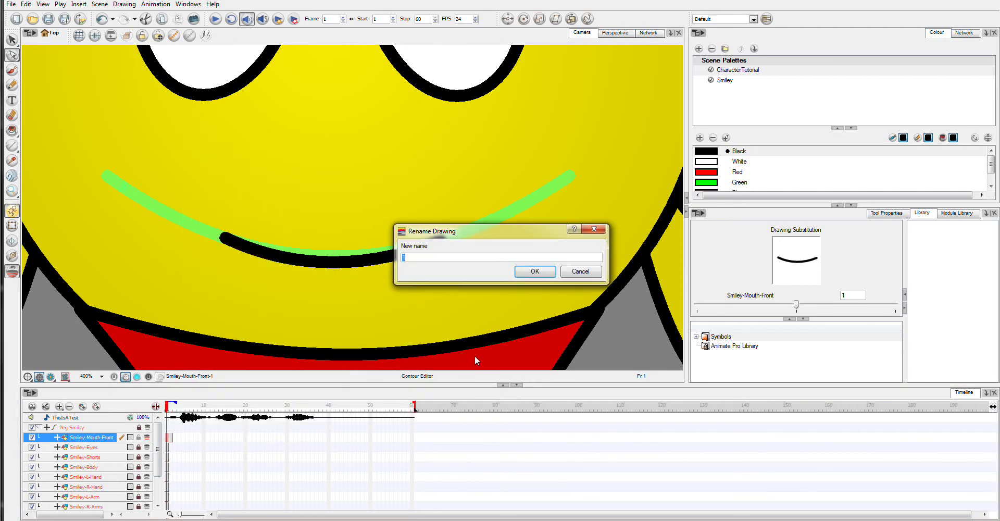
pyautogui.press('BackSpace')
pyautogui.press('Escape')
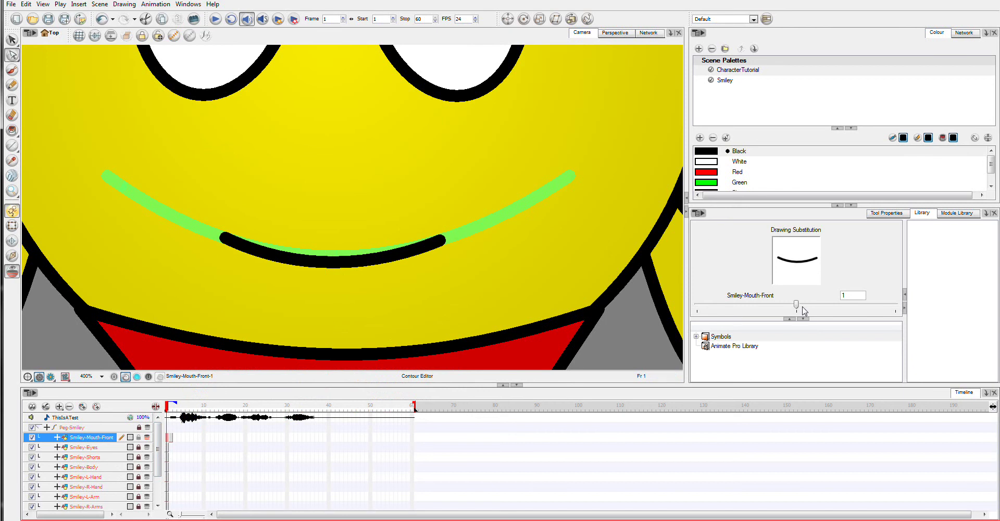
pyautogui.moveTo(804, 311)
pyautogui.mouseDown()
pyautogui.moveTo(737, 309)
pyautogui.moveTo(815, 310)
pyautogui.moveTo(798, 310)
pyautogui.mouseUp()
pyautogui.click(894, 311)
pyautogui.click(878, 312)
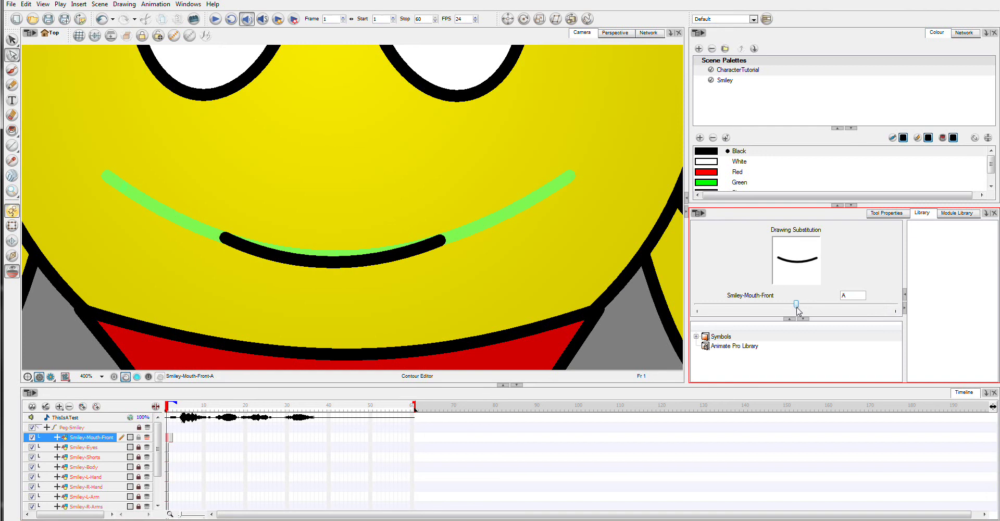
# - Empty frame 1 and expose drawing A at frame 2 of the mouth layer
pyautogui.click(716, 304)
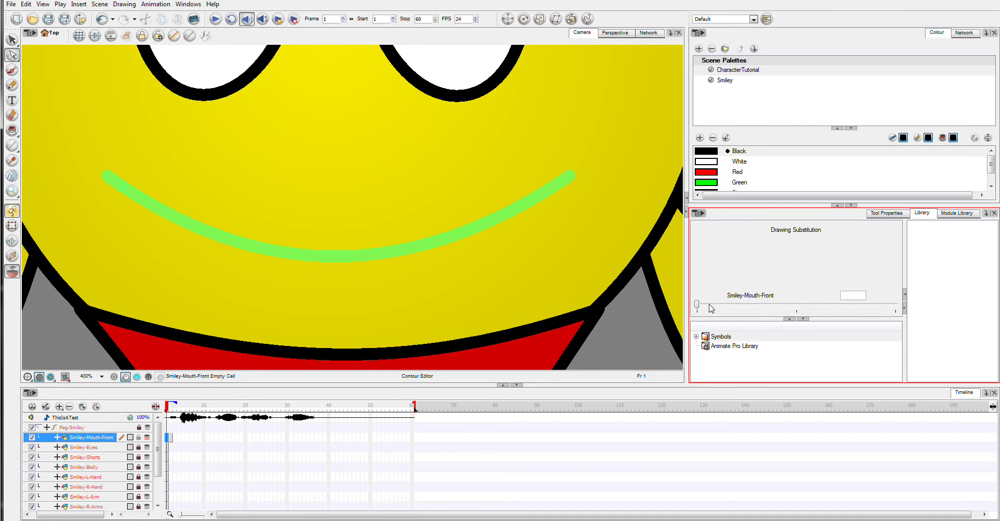
pyautogui.click(171, 438)
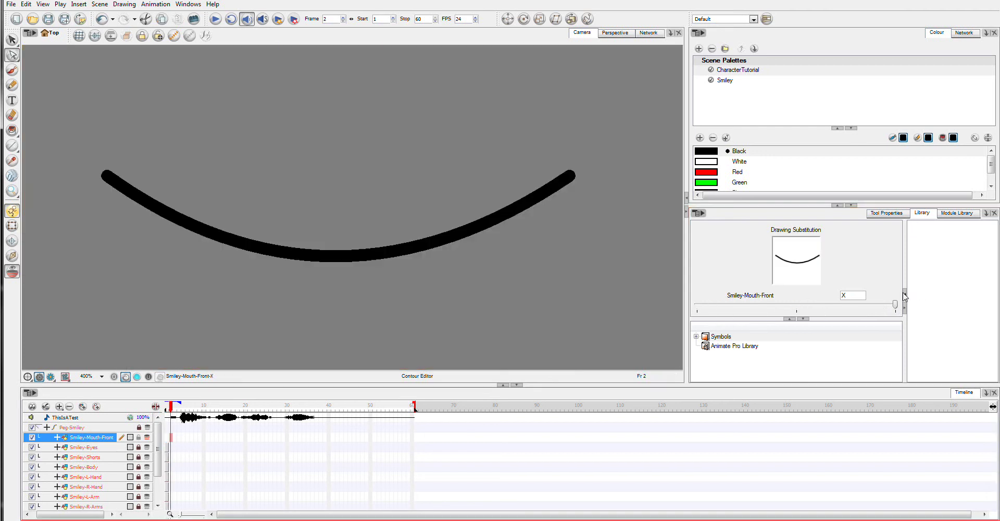
pyautogui.click(816, 309)
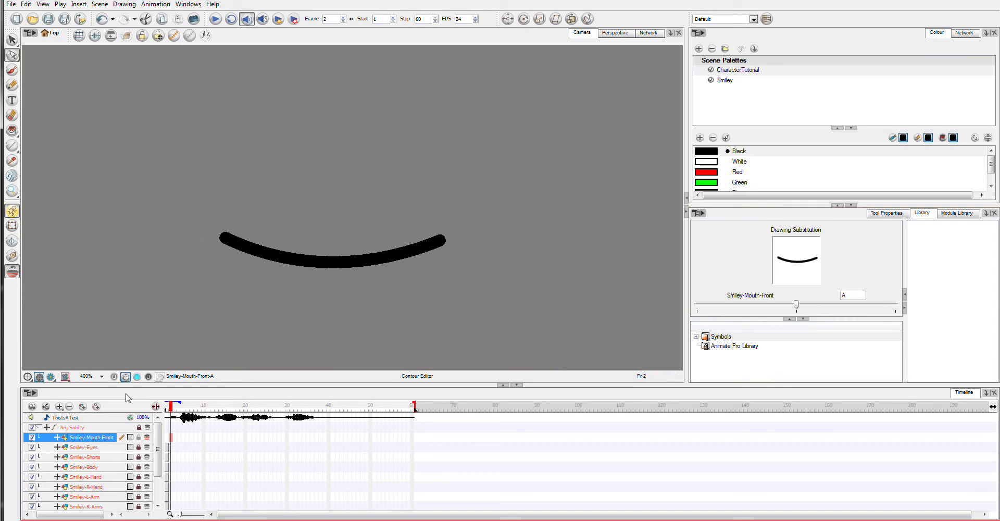
pyautogui.click(167, 438)
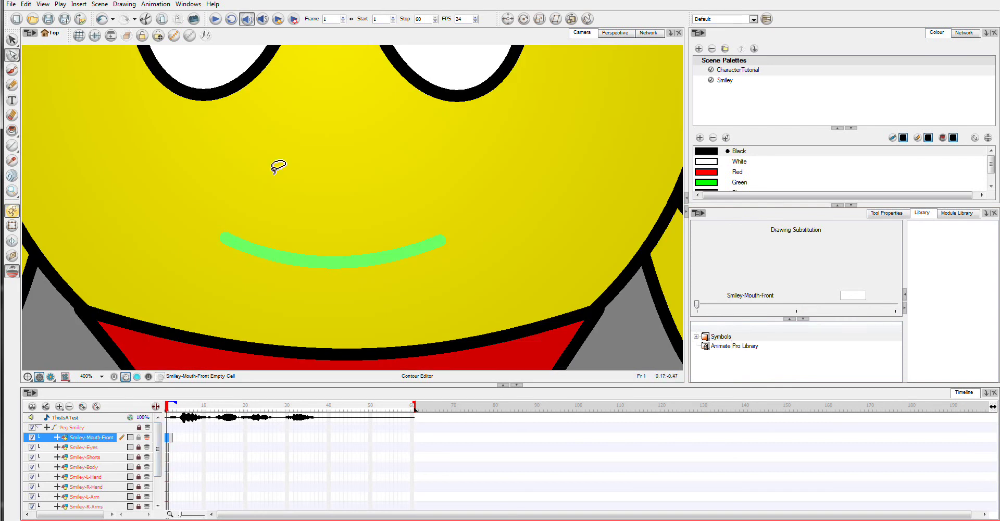
pyautogui.doubleClick(86, 418)
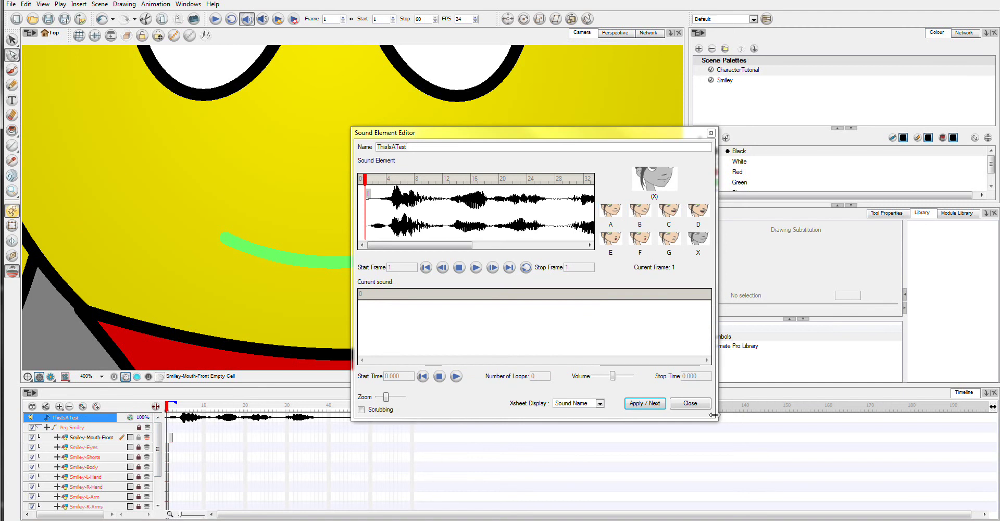
pyautogui.click(690, 403)
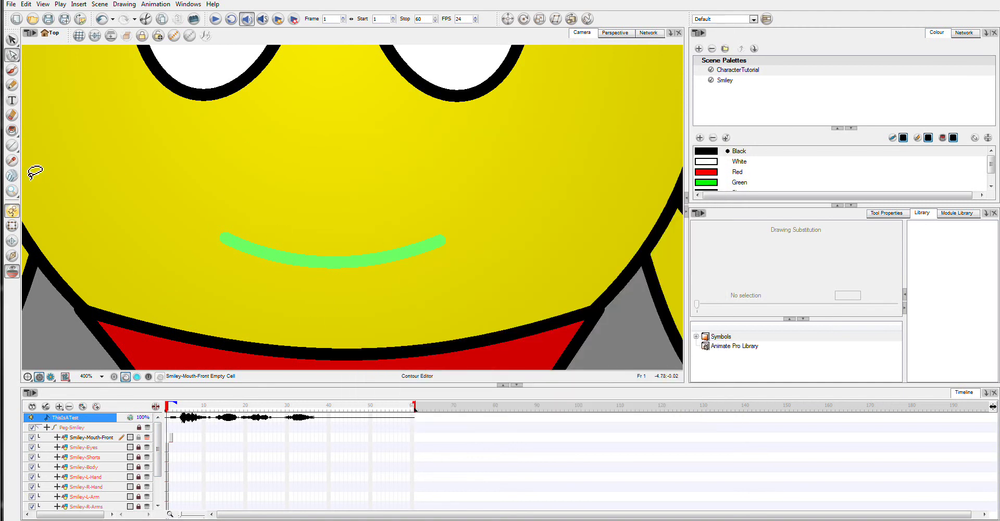
# - Choose the Rectangle tool and the Smiley palette, collapsing the palette list
pyautogui.click(12, 145)
pyautogui.click(49, 163)
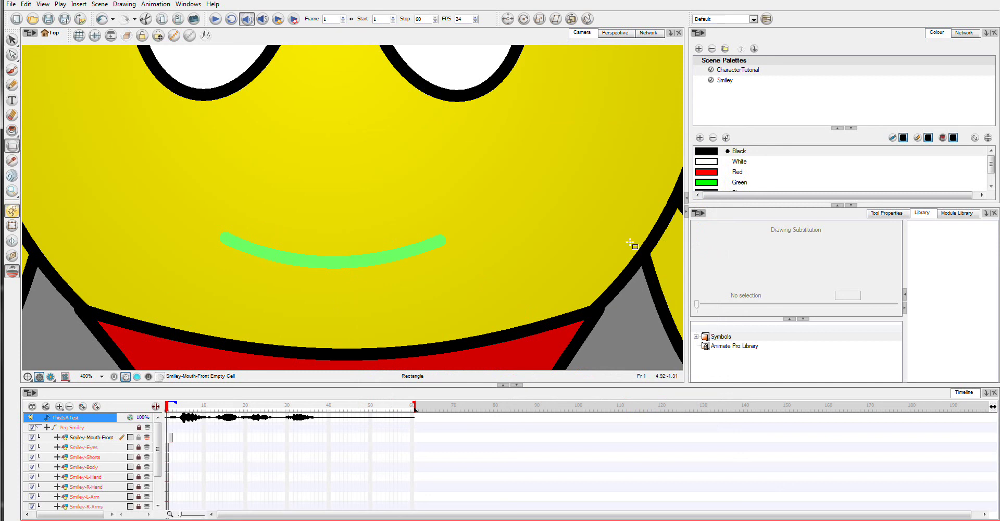
pyautogui.click(728, 79)
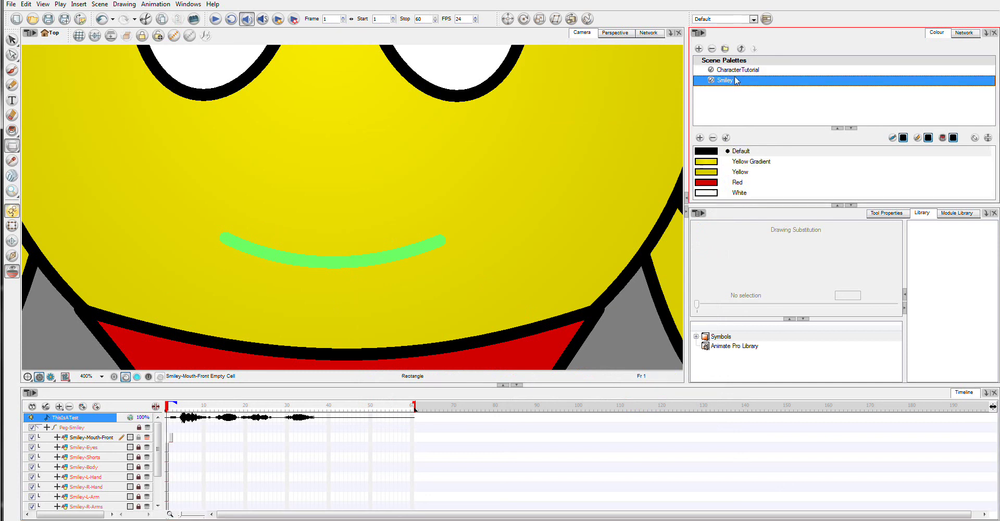
pyautogui.press('Up')
pyautogui.click(740, 82)
pyautogui.click(837, 128)
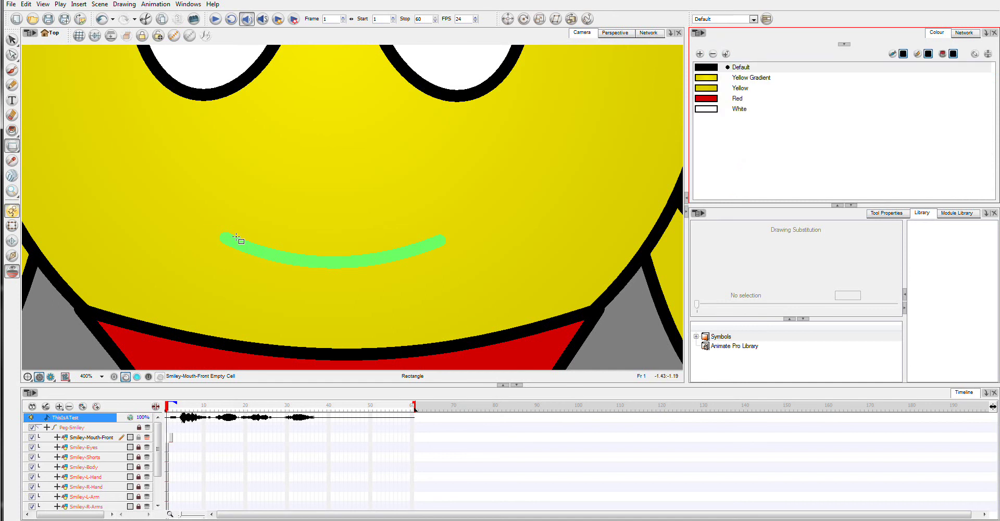
# - Draw a rectangle over the green mouth guide, redrawing it once
pyautogui.moveTo(233, 215); pyautogui.dragTo(463, 280)
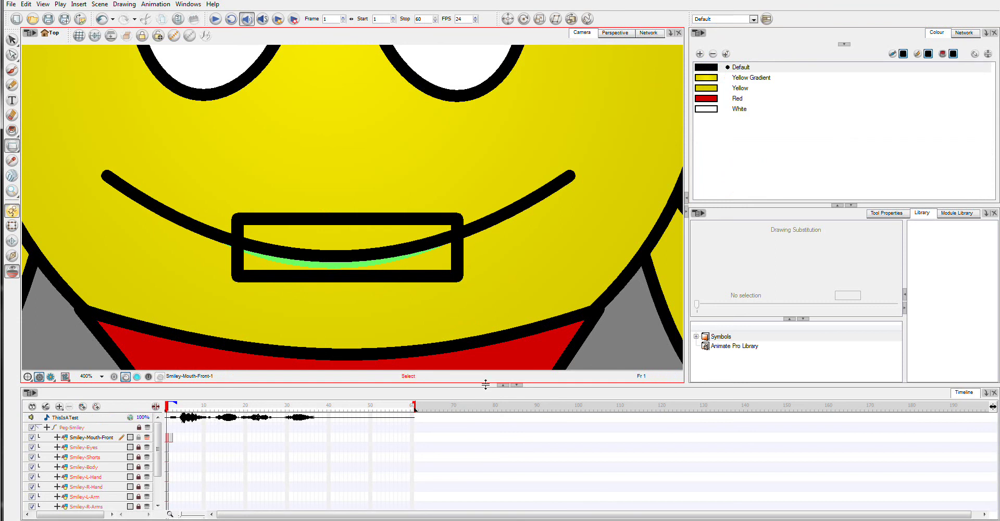
pyautogui.hotkey('ctrl', 'z')
pyautogui.moveTo(222, 223); pyautogui.dragTo(435, 295)
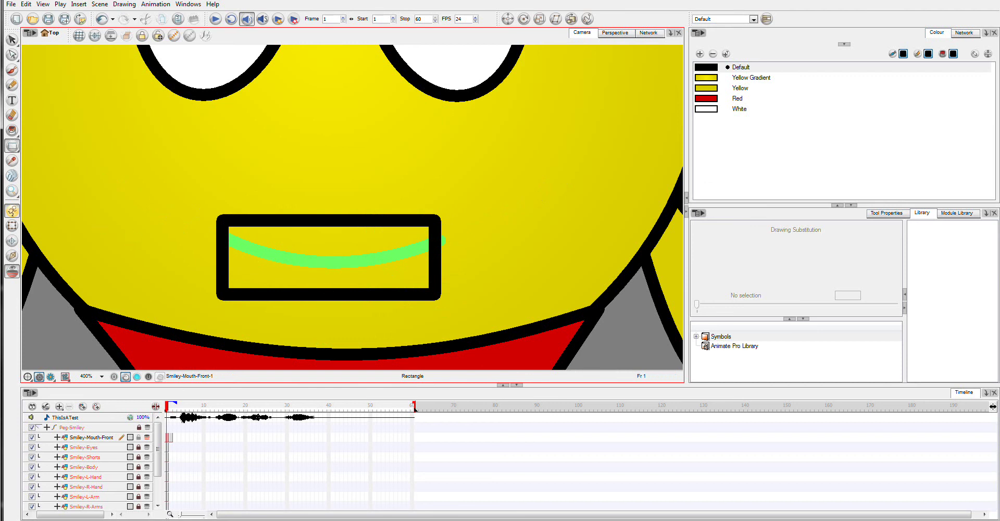
# - With the Contour Editor, pull the rectangle's bottom corners inward toward a trapezoid
pyautogui.click(14, 55)
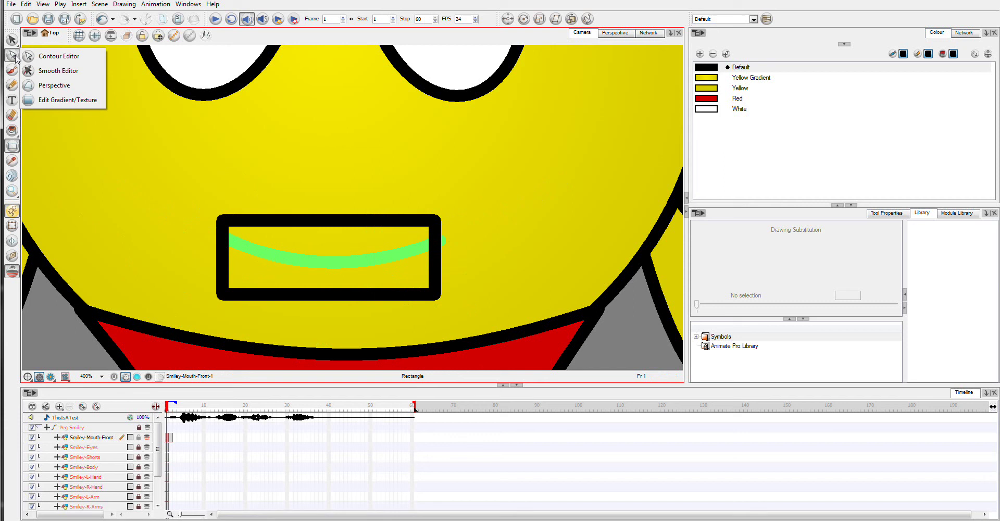
pyautogui.click(52, 56)
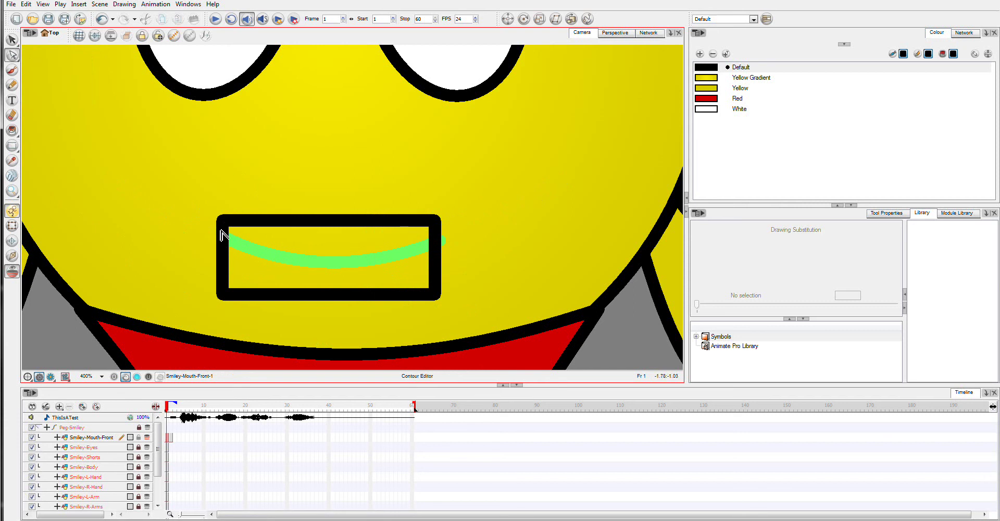
pyautogui.moveTo(224, 229); pyautogui.dragTo(209, 208)
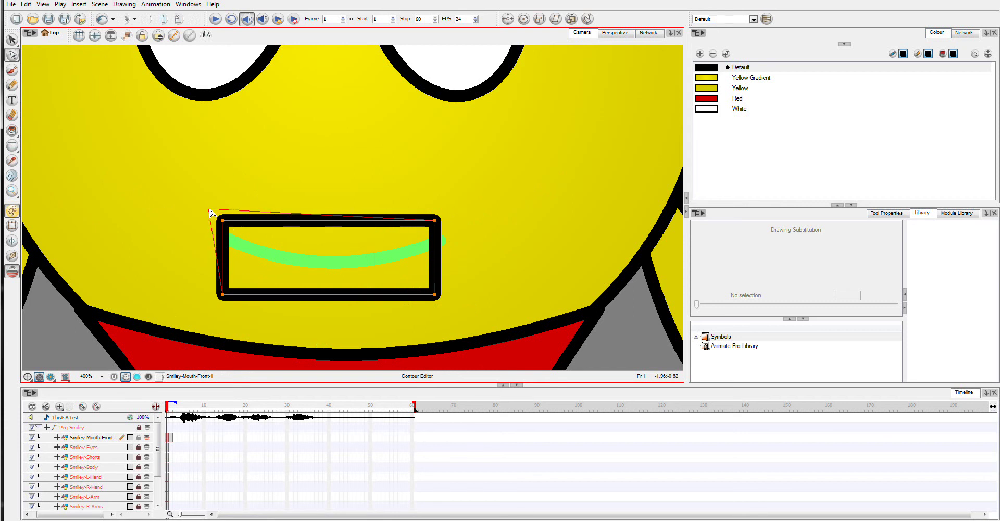
pyautogui.moveTo(440, 226)
pyautogui.mouseDown()
pyautogui.moveTo(449, 217)
pyautogui.moveTo(438, 227)
pyautogui.moveTo(441, 209)
pyautogui.mouseUp()
pyautogui.click(438, 223)
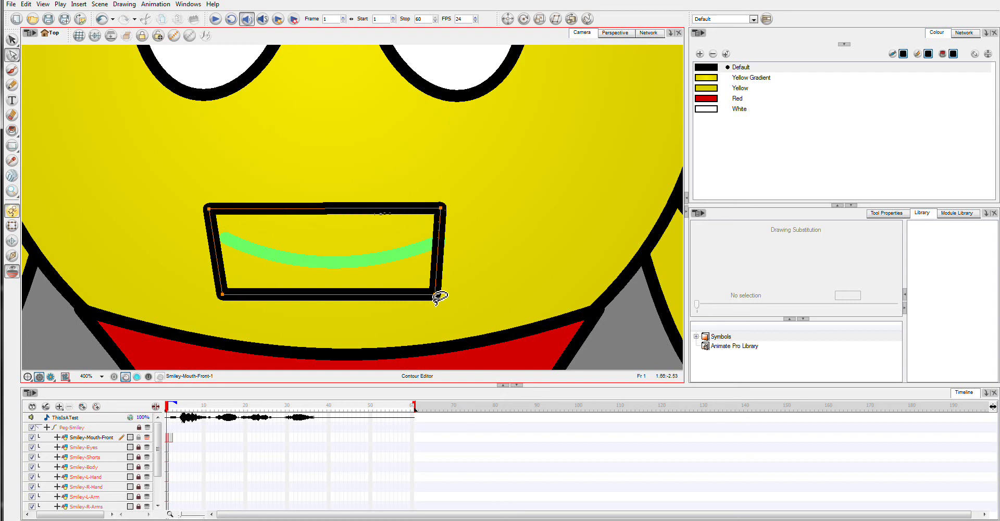
pyautogui.moveTo(432, 295); pyautogui.dragTo(420, 290)
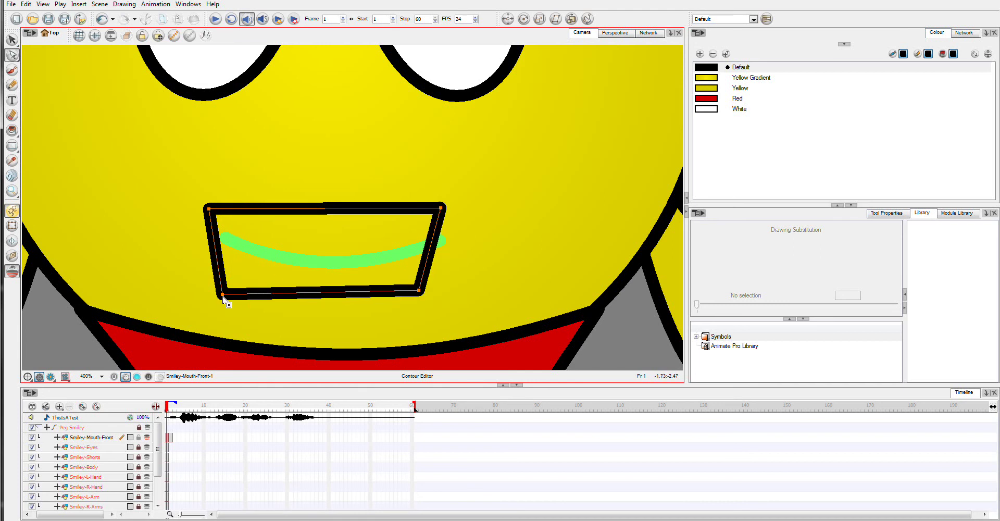
pyautogui.moveTo(223, 295); pyautogui.dragTo(252, 286)
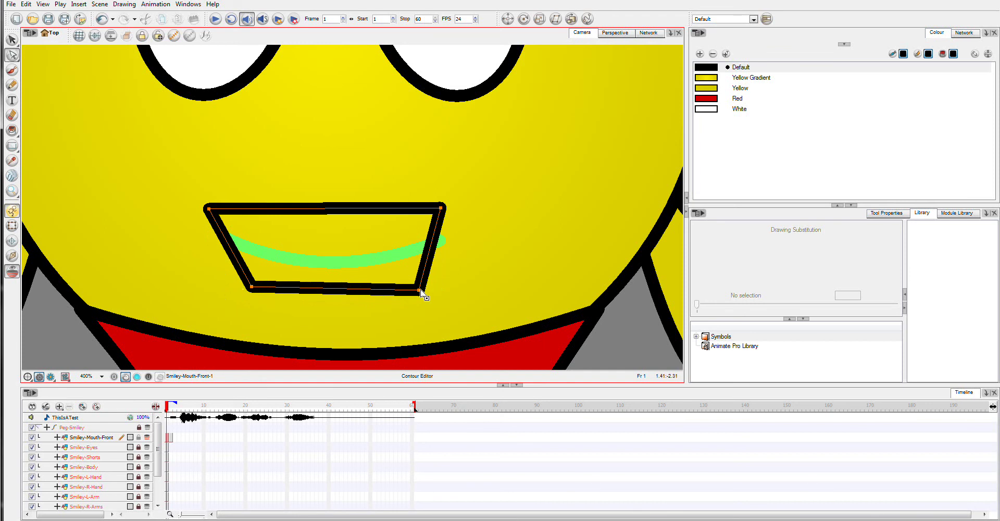
pyautogui.moveTo(420, 289); pyautogui.dragTo(395, 283)
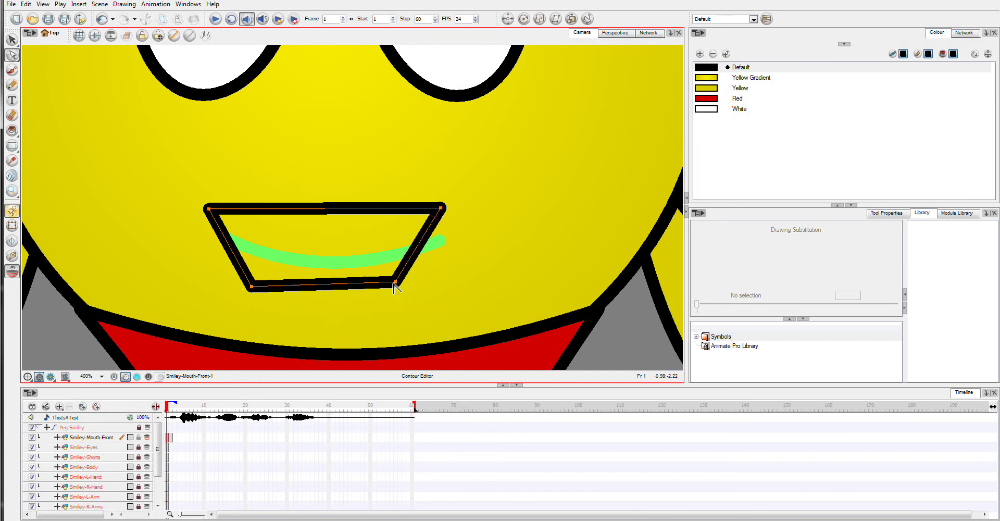
# - Fine-tune the bottom corners and raise the mouth's bottom edge slightly
pyautogui.click(369, 298)
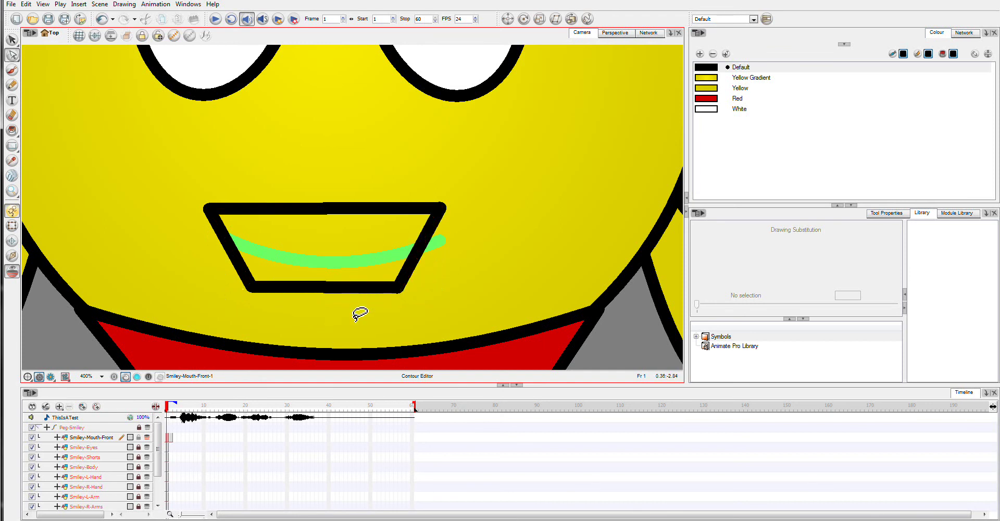
pyautogui.click(254, 290)
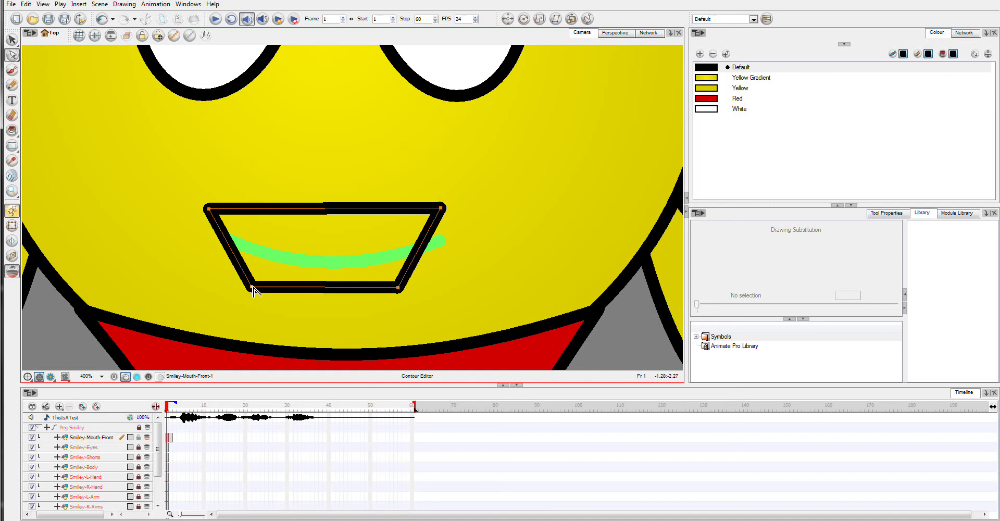
pyautogui.moveTo(253, 289); pyautogui.dragTo(258, 289)
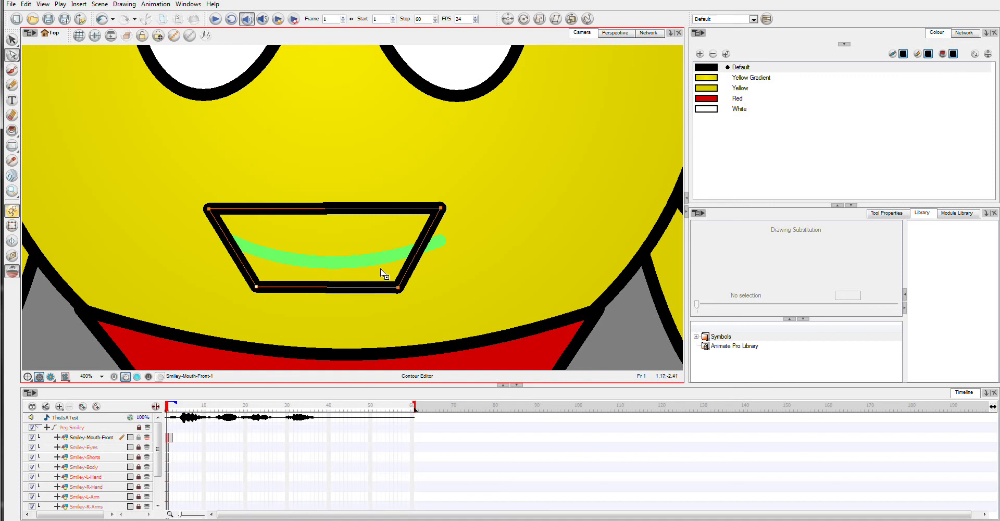
pyautogui.click(441, 209)
pyautogui.click(453, 290)
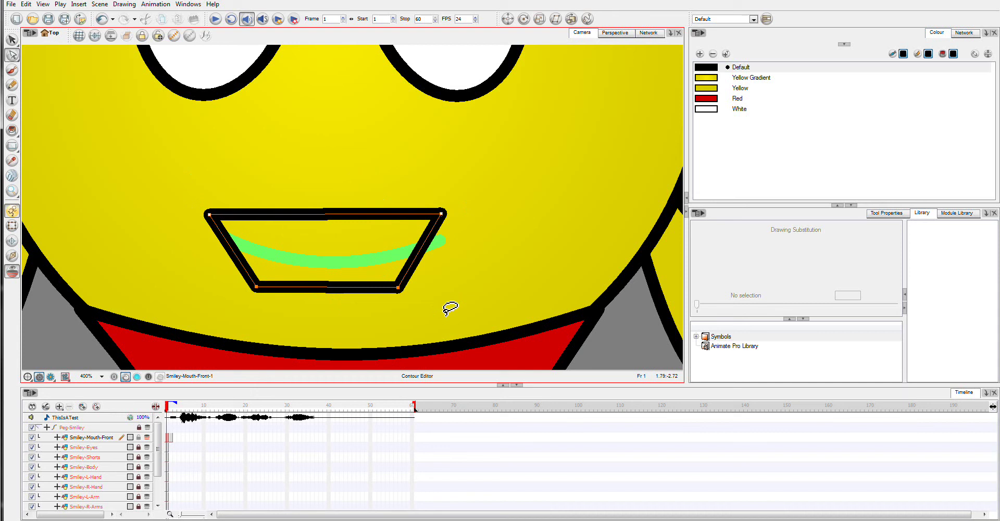
pyautogui.moveTo(413, 305)
pyautogui.mouseDown()
pyautogui.moveTo(223, 290)
pyautogui.moveTo(395, 292)
pyautogui.moveTo(411, 284)
pyautogui.moveTo(408, 304)
pyautogui.moveTo(398, 283)
pyautogui.mouseUp()
pyautogui.moveTo(218, 158)
pyautogui.mouseDown()
pyautogui.moveTo(254, 288)
pyautogui.moveTo(388, 168)
pyautogui.mouseUp()
# - Bow the mouth's bottom, right and top edges into gentle curves
pyautogui.moveTo(455, 212)
pyautogui.mouseDown()
pyautogui.moveTo(196, 219)
pyautogui.moveTo(260, 320)
pyautogui.moveTo(467, 216)
pyautogui.moveTo(390, 161)
pyautogui.moveTo(444, 224)
pyautogui.mouseUp()
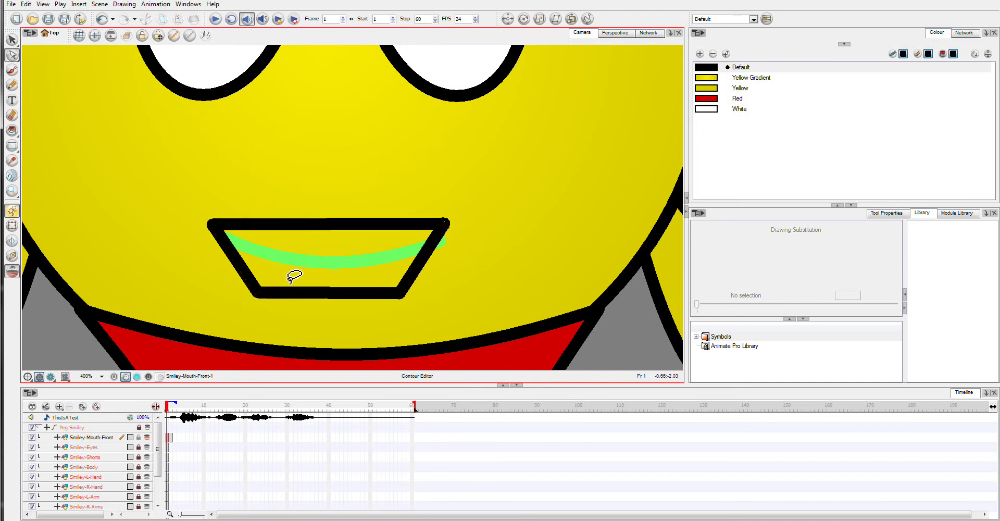
pyautogui.moveTo(325, 294); pyautogui.dragTo(328, 305)
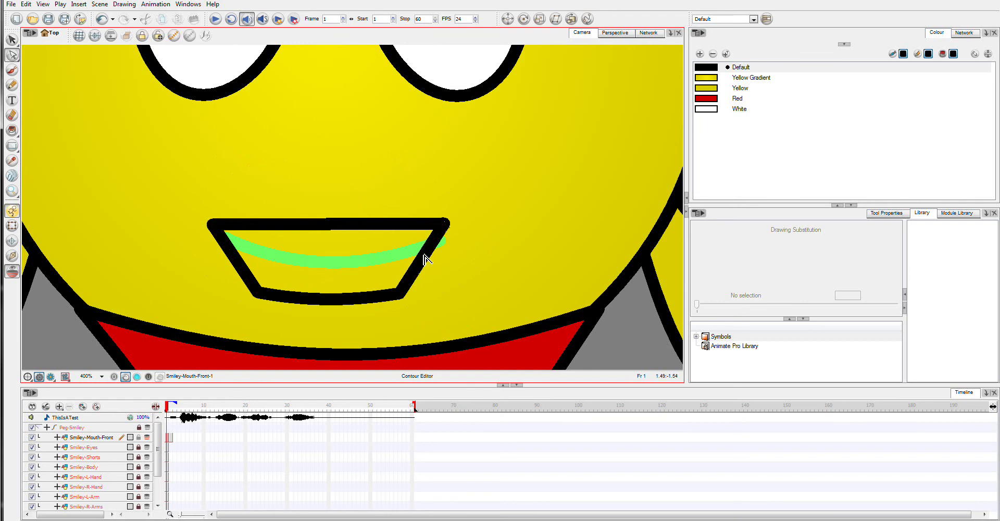
pyautogui.moveTo(425, 259); pyautogui.dragTo(441, 252)
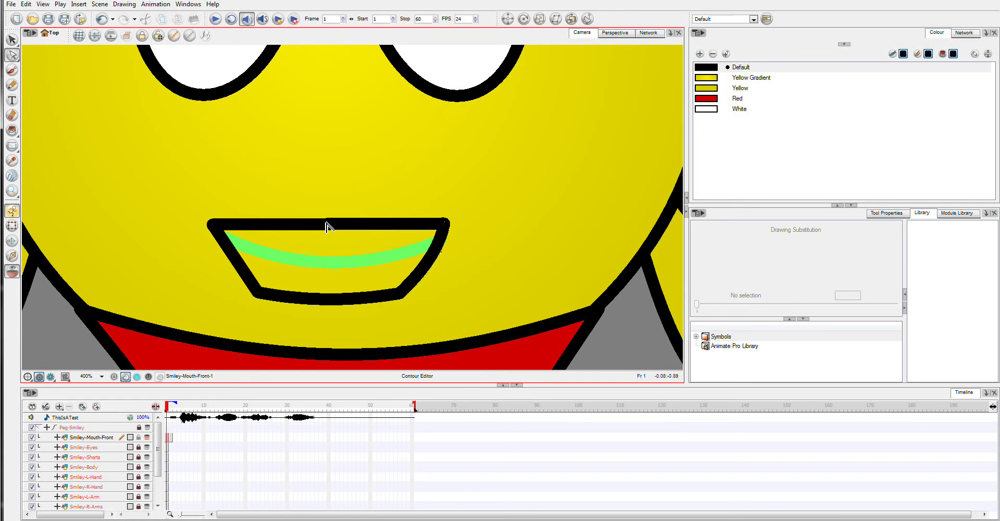
pyautogui.moveTo(326, 226); pyautogui.dragTo(335, 216)
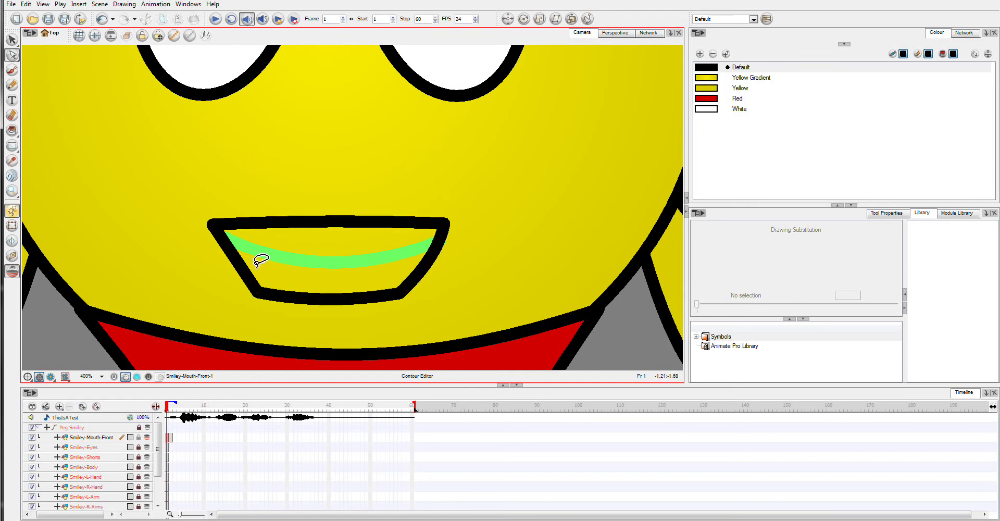
pyautogui.click(237, 270)
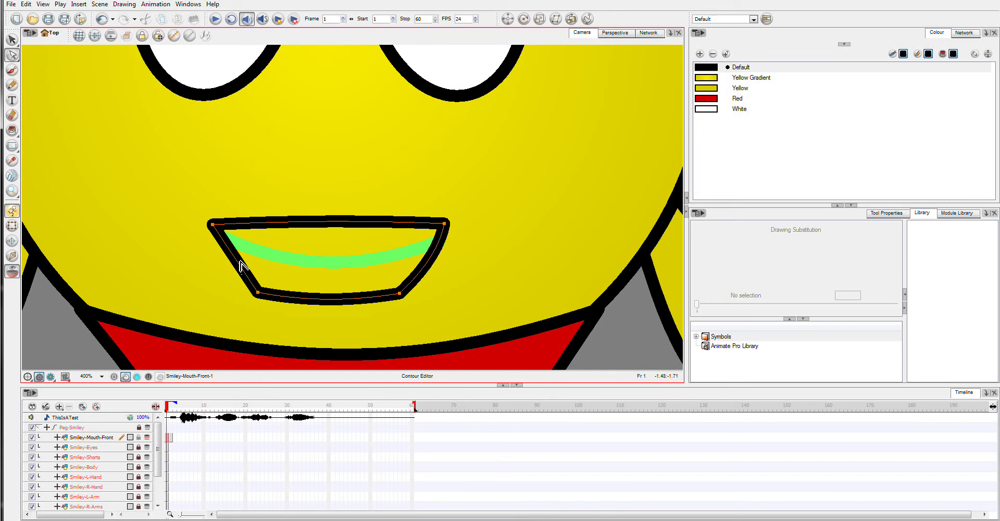
pyautogui.click(230, 255)
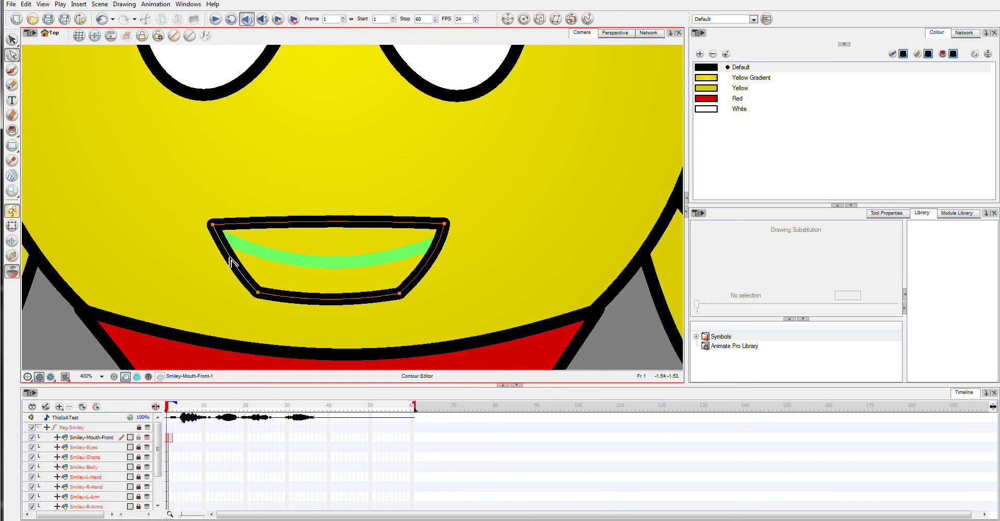
pyautogui.click(230, 263)
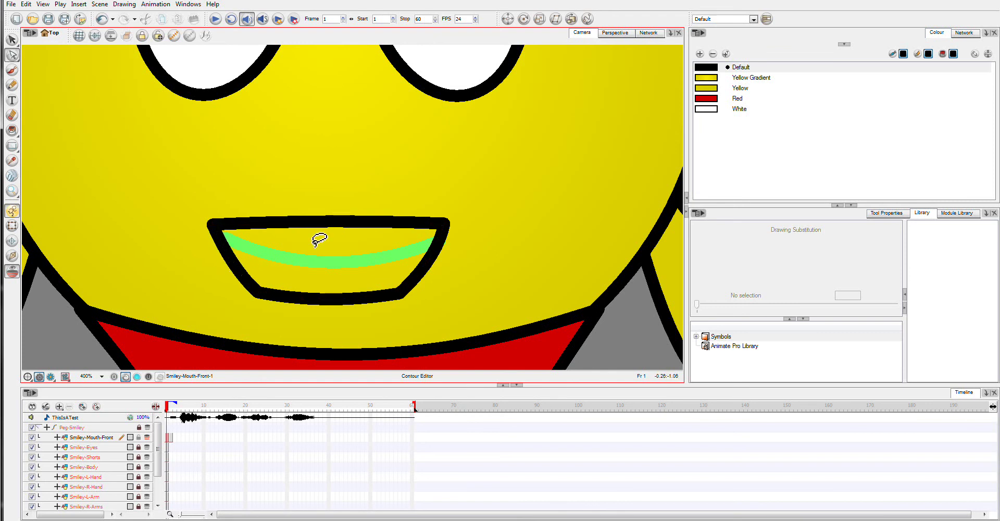
# - Draw short black crease lines inward from both sides of the mouth with the Line tool
pyautogui.click(12, 146)
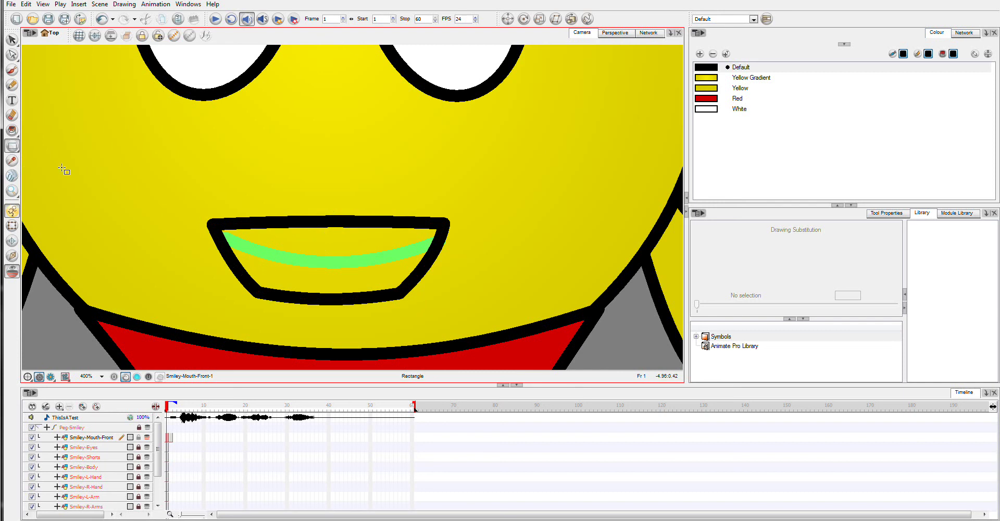
pyautogui.moveTo(12, 146); pyautogui.dragTo(41, 144)
pyautogui.moveTo(235, 257); pyautogui.dragTo(263, 263)
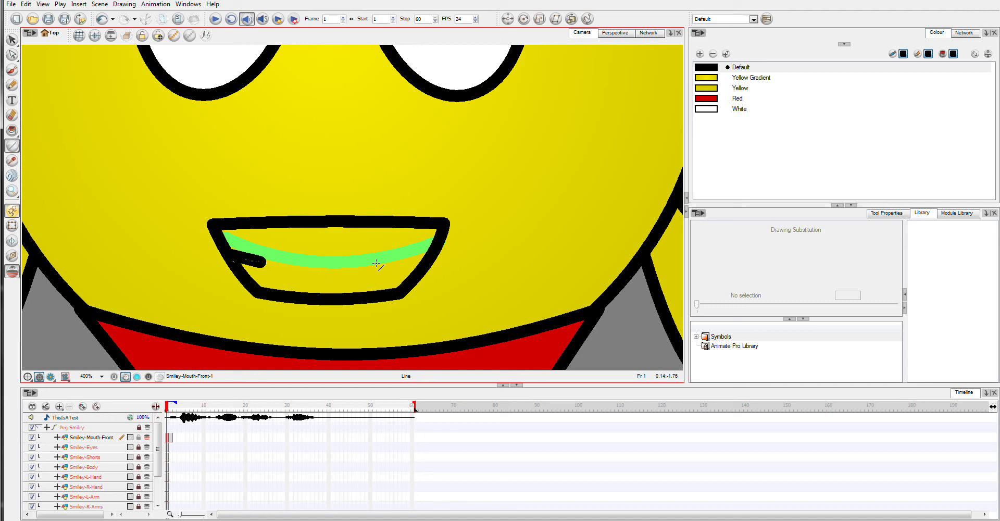
pyautogui.moveTo(428, 254); pyautogui.dragTo(399, 263)
pyautogui.click(11, 39)
pyautogui.click(257, 260)
pyautogui.click(413, 257)
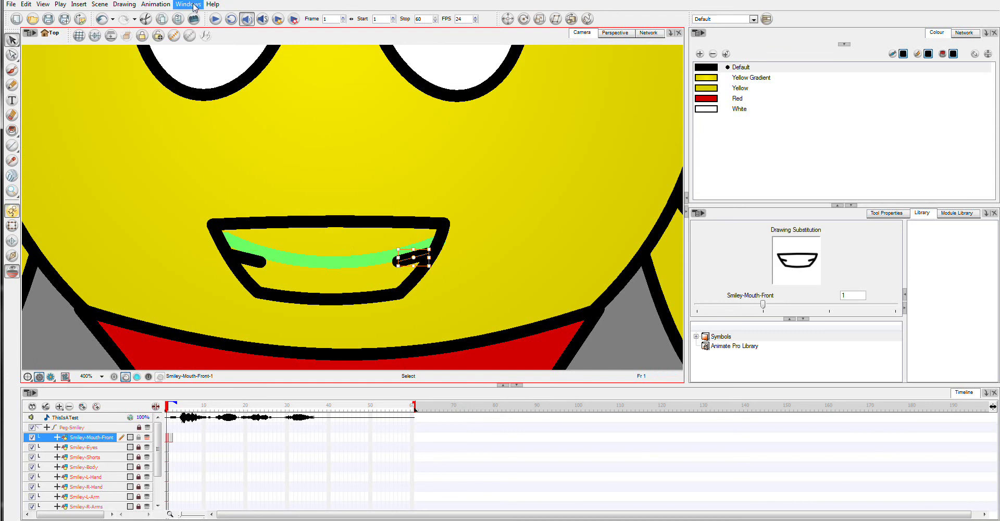
# - Convert the right and left corner crease lines from pencil lines to brush strokes
pyautogui.click(125, 4)
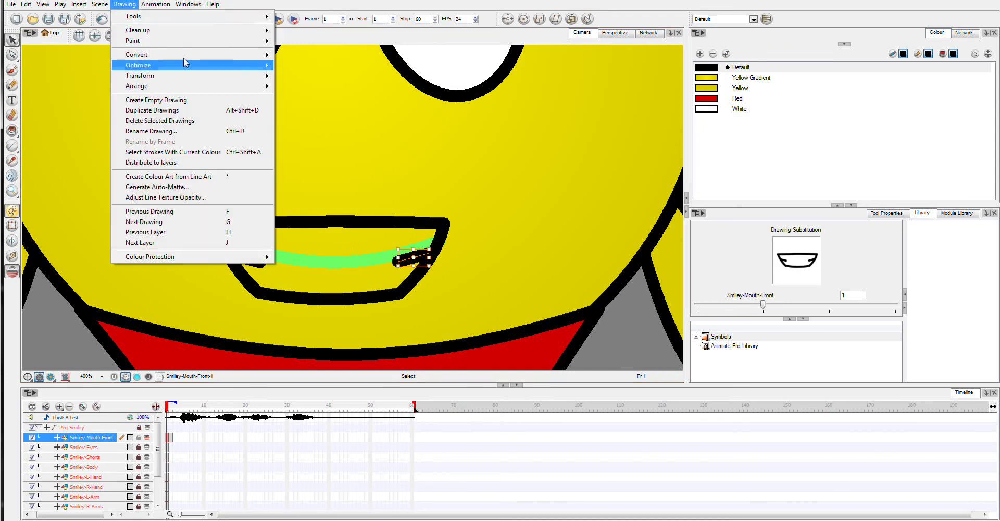
pyautogui.moveTo(198, 55)
pyautogui.click(312, 57)
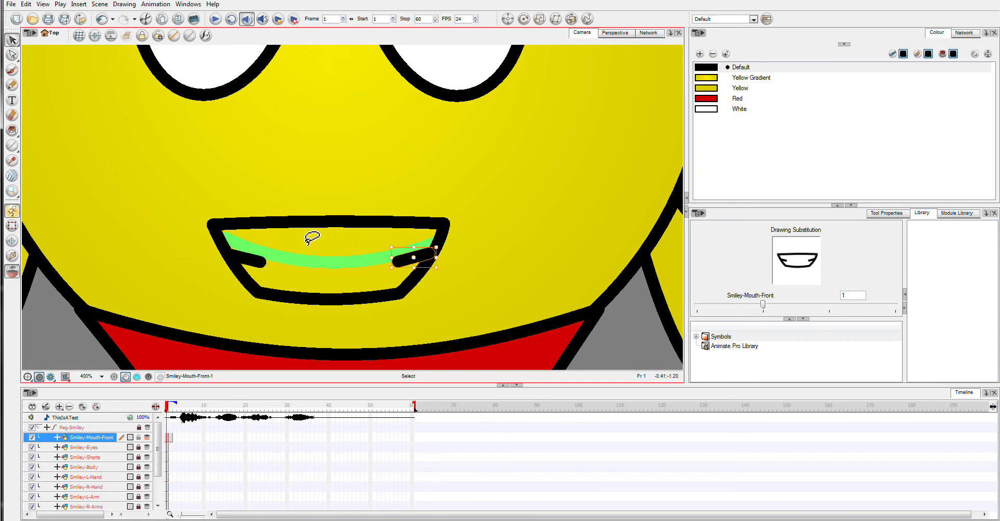
pyautogui.click(259, 264)
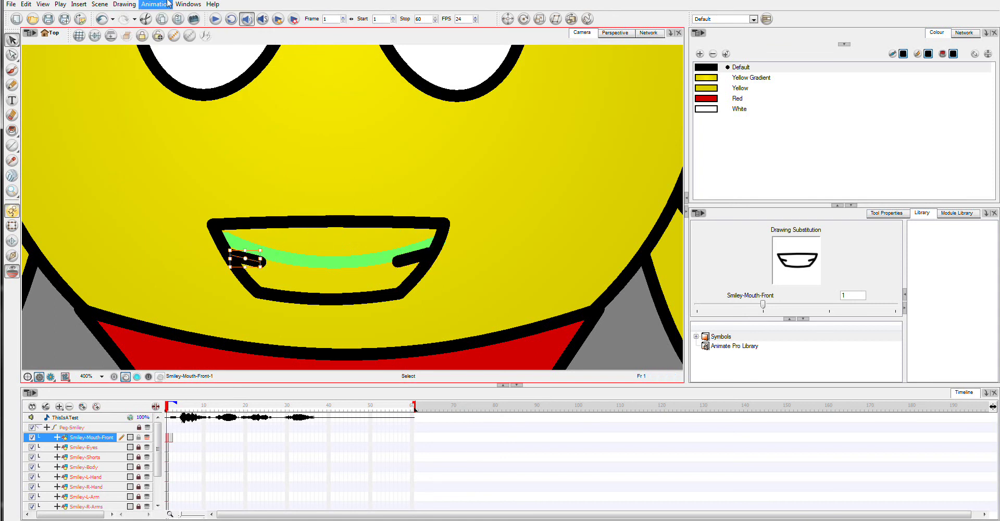
pyautogui.click(124, 4)
pyautogui.moveTo(204, 56)
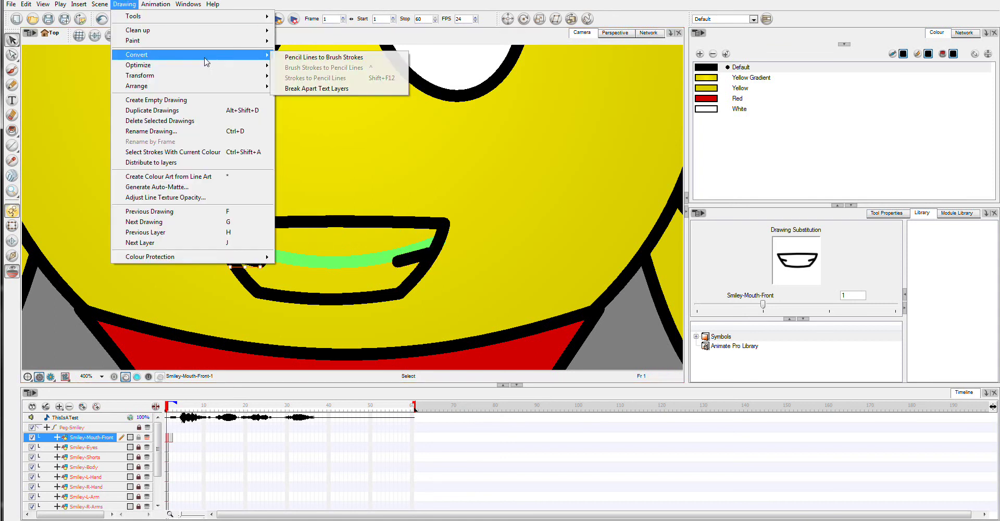
pyautogui.click(303, 58)
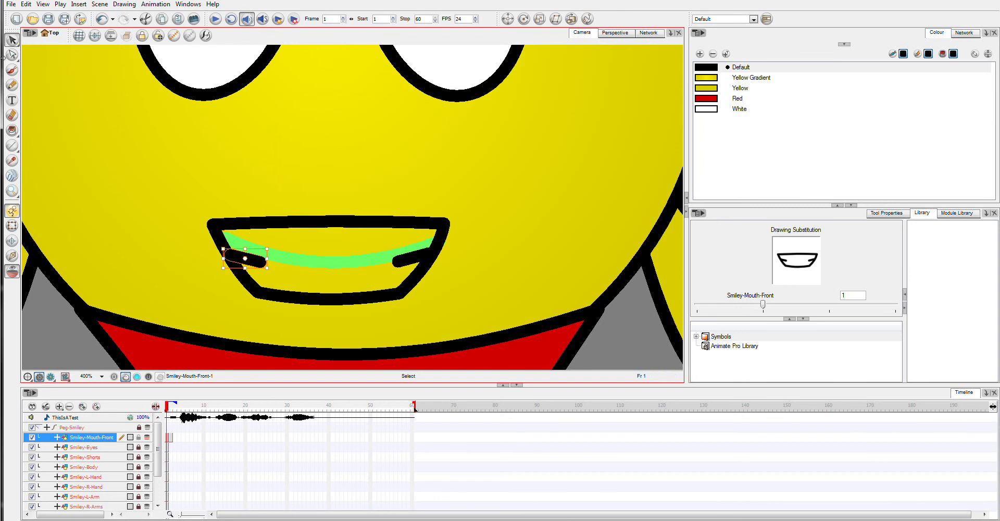
pyautogui.click(14, 191)
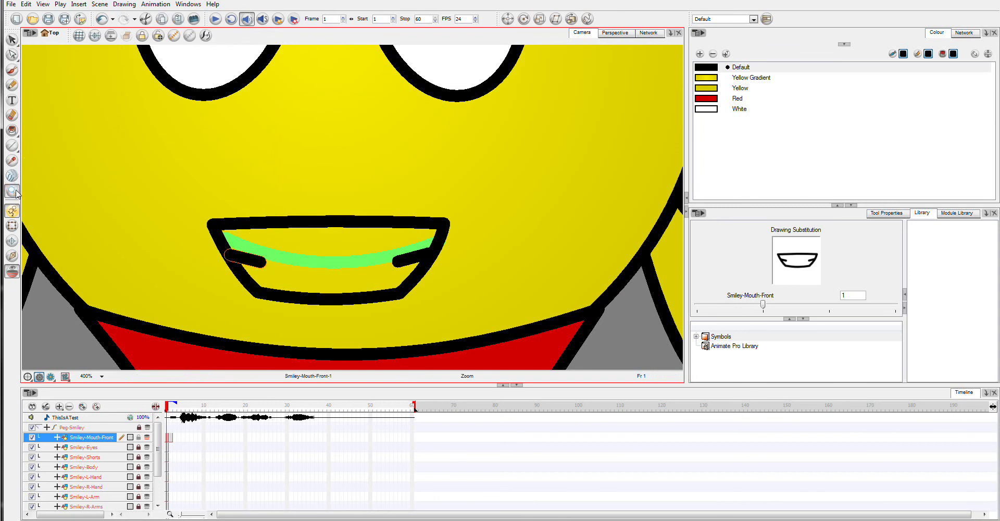
# - Zoom in and taper the left crease stroke's rounded end into a sharp point
pyautogui.moveTo(194, 203); pyautogui.dragTo(531, 344)
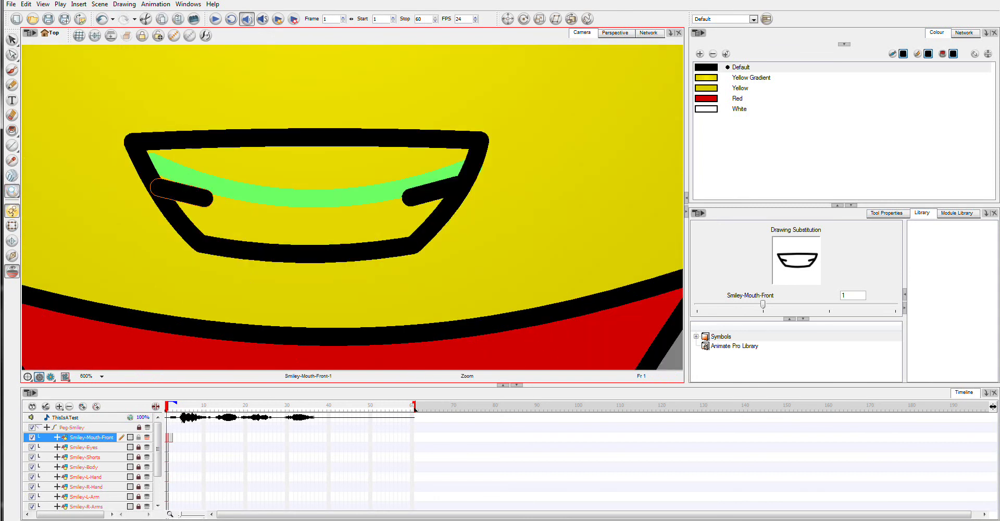
pyautogui.click(12, 54)
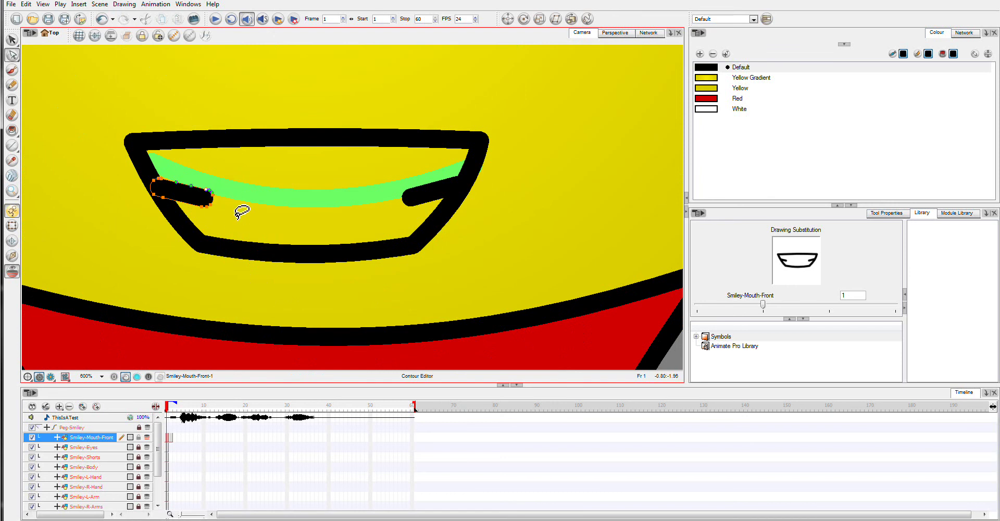
pyautogui.click(211, 206)
pyautogui.moveTo(215, 218)
pyautogui.mouseDown()
pyautogui.moveTo(189, 197)
pyautogui.moveTo(223, 203)
pyautogui.moveTo(219, 215)
pyautogui.moveTo(191, 191)
pyautogui.mouseUp()
pyautogui.press('Delete')
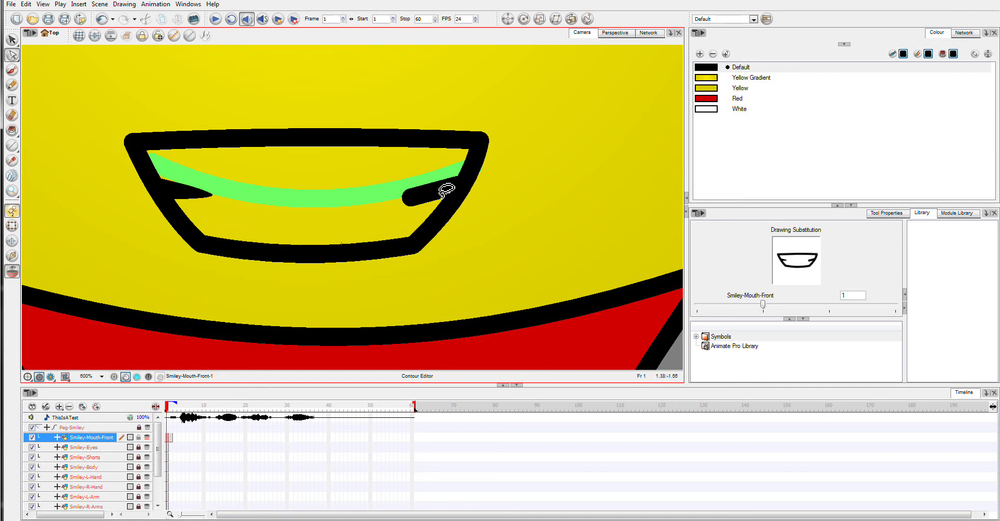
# - Taper the right crease stroke's lower end toward the green band
pyautogui.click(422, 191)
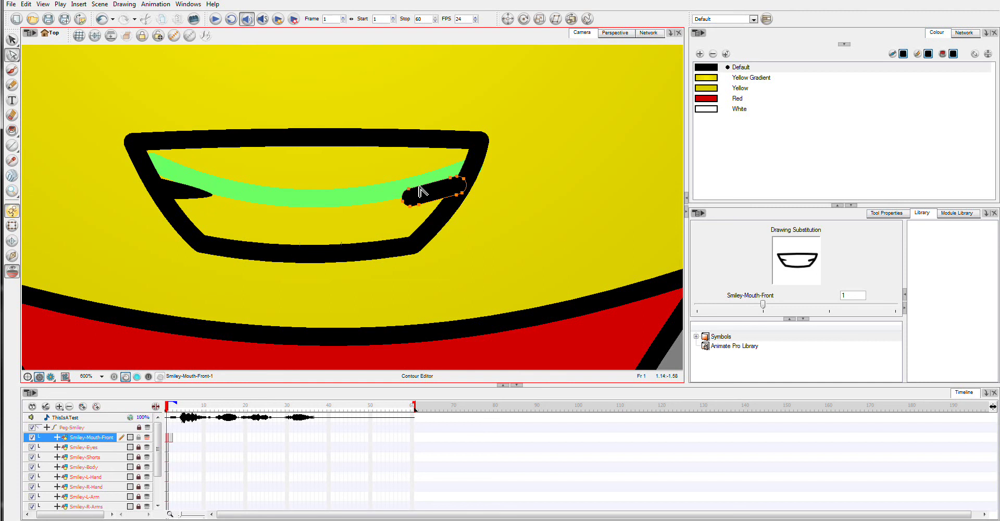
pyautogui.click(410, 210)
pyautogui.moveTo(412, 212); pyautogui.dragTo(406, 206)
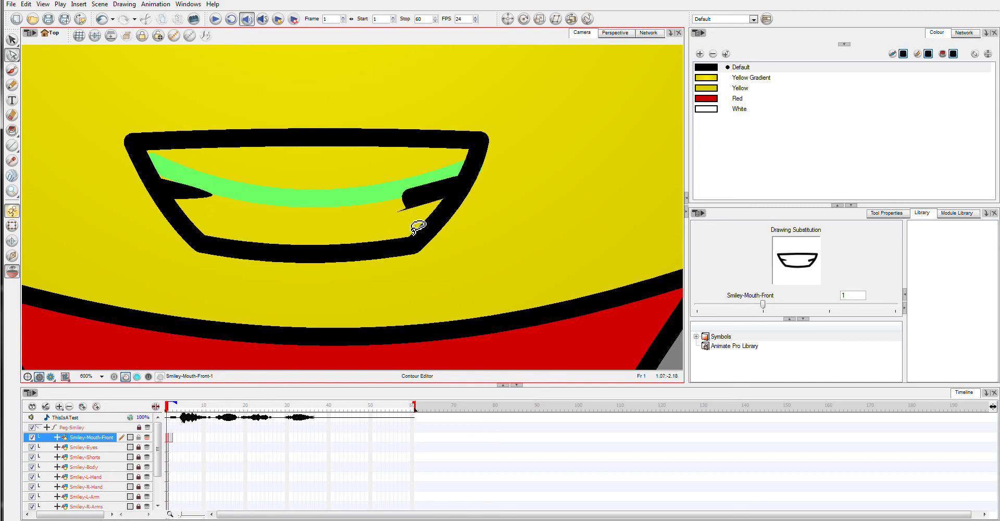
pyautogui.hotkey('ctrl', 'z')
pyautogui.click(402, 210)
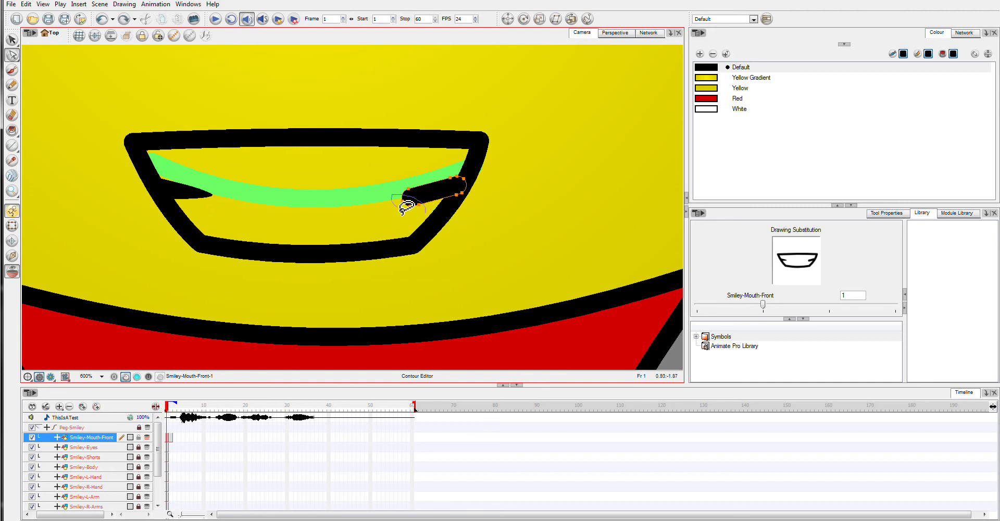
pyautogui.click(427, 222)
pyautogui.moveTo(404, 204); pyautogui.dragTo(406, 197)
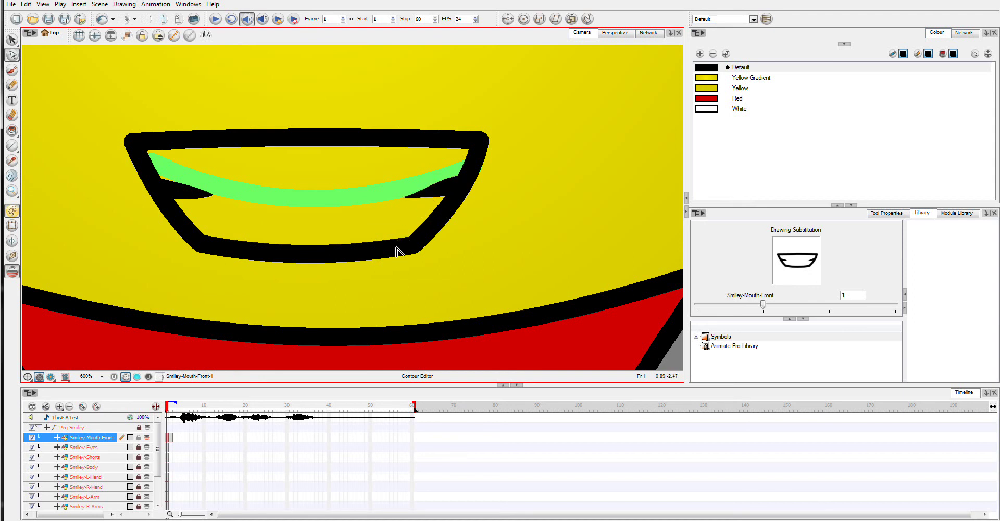
# - Curve the right corner sliver's upper edge into a sharp pointed tip
pyautogui.click(411, 198)
pyautogui.click(390, 231)
pyautogui.click(416, 194)
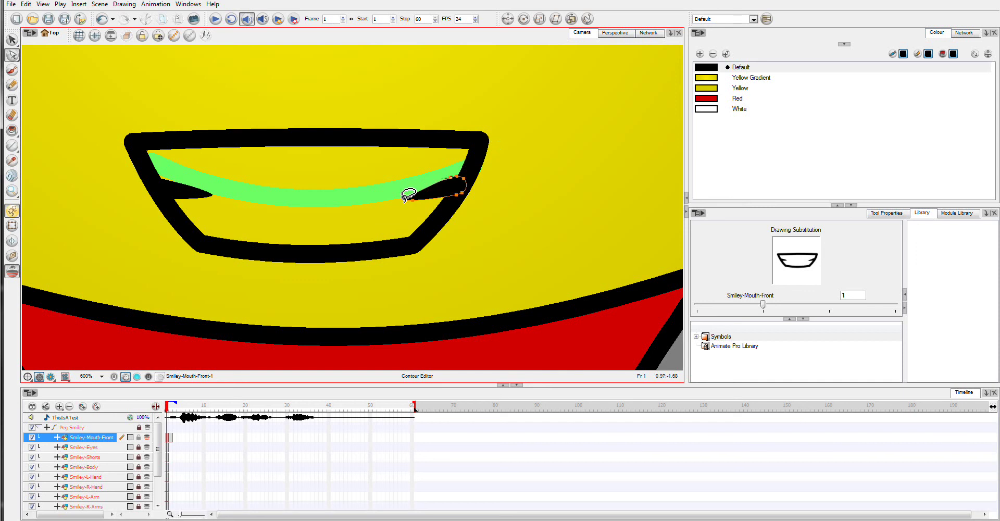
pyautogui.click(403, 198)
pyautogui.moveTo(417, 193); pyautogui.dragTo(414, 188)
pyautogui.click(380, 188)
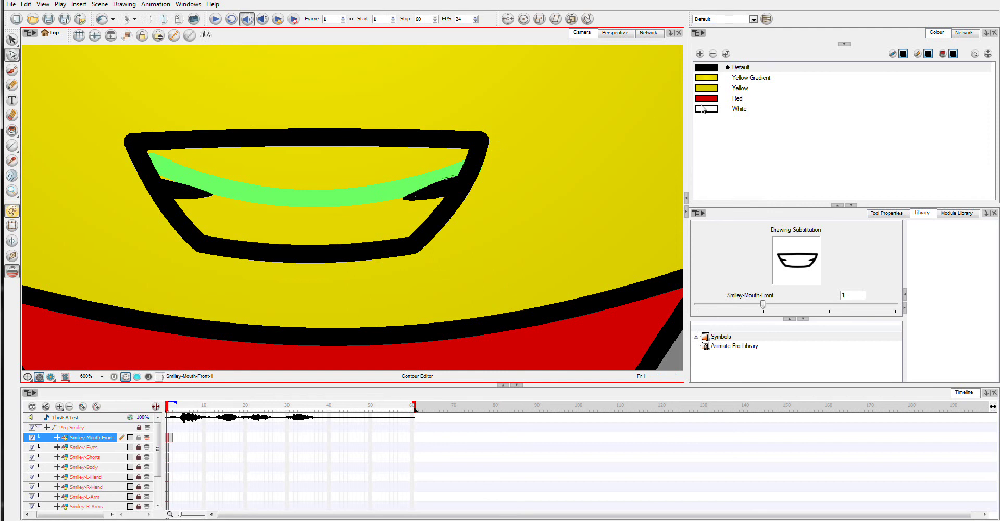
# - Paint the mouth interior white, including the green band, for a toothy grin
pyautogui.click(702, 109)
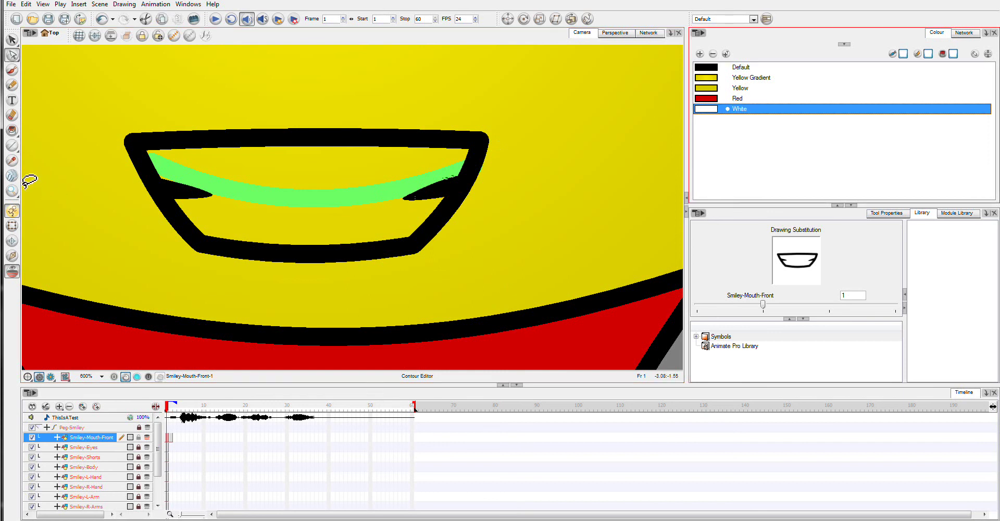
pyautogui.click(12, 131)
pyautogui.moveTo(268, 192); pyautogui.dragTo(210, 216)
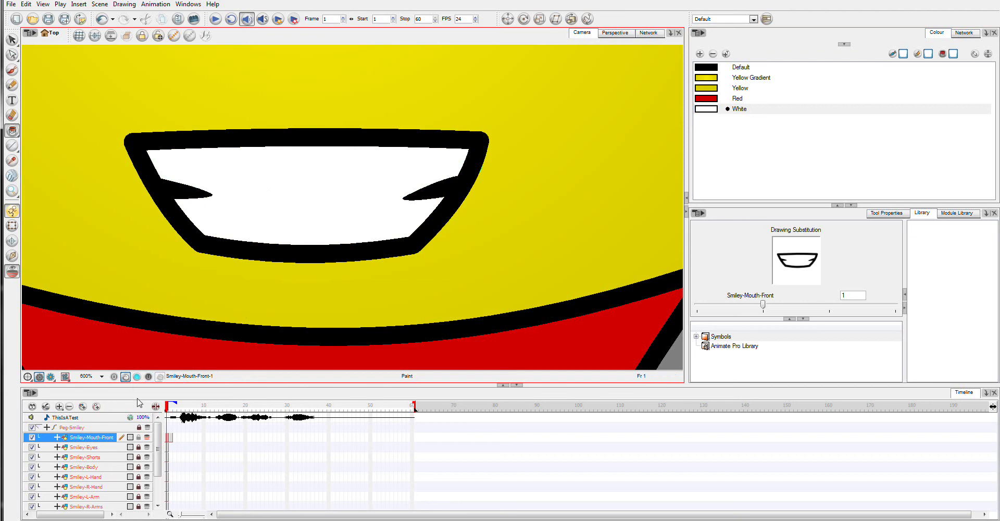
# - Zoom out to 66% to see the whole character, then zoom back in on the mouth
pyautogui.click(101, 376)
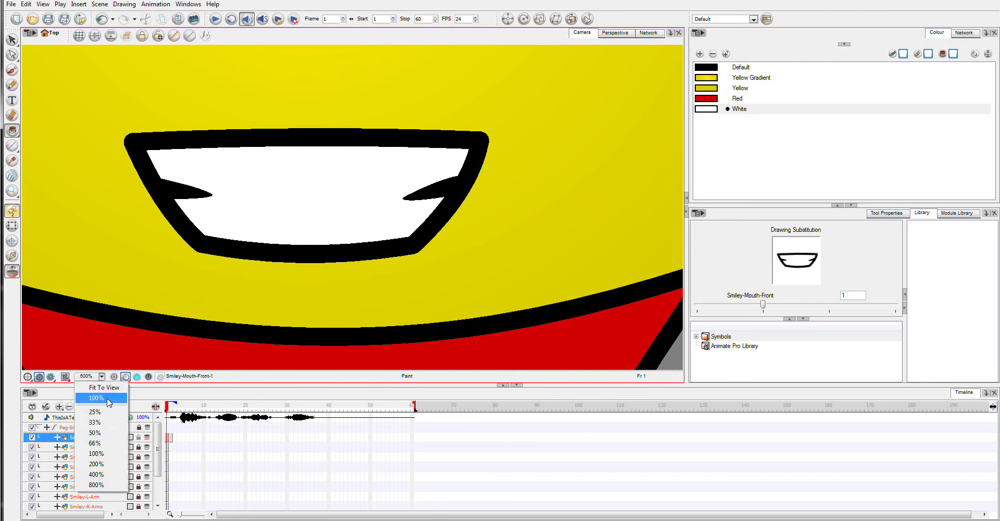
pyautogui.click(99, 442)
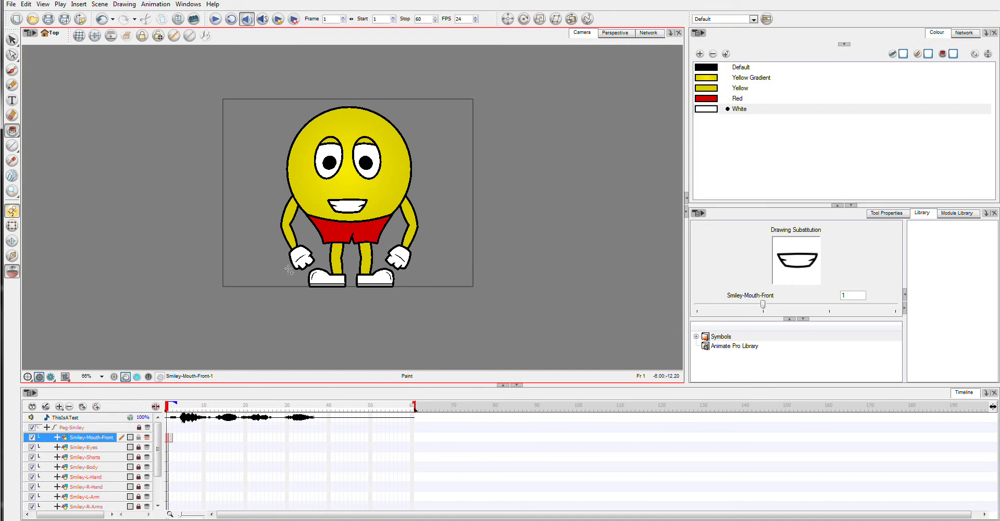
pyautogui.click(12, 191)
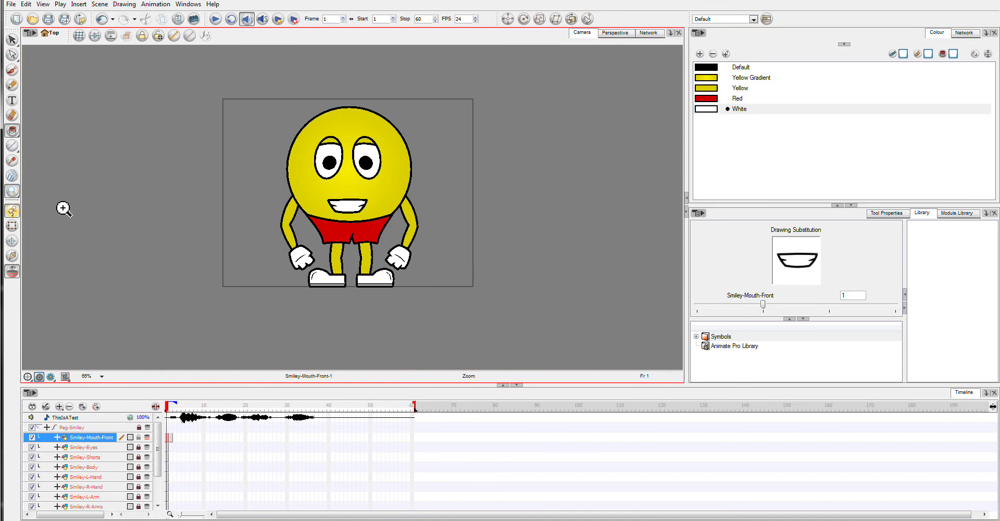
pyautogui.moveTo(326, 196); pyautogui.dragTo(380, 224)
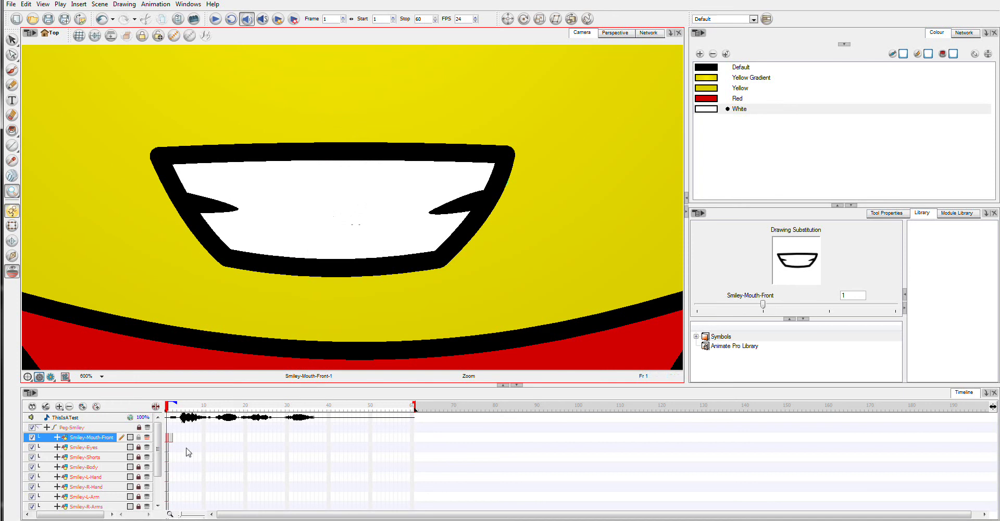
# - After substituting B fails with 'Drawing B not found', rename the white-grin mouth drawing to B
pyautogui.click(849, 296)
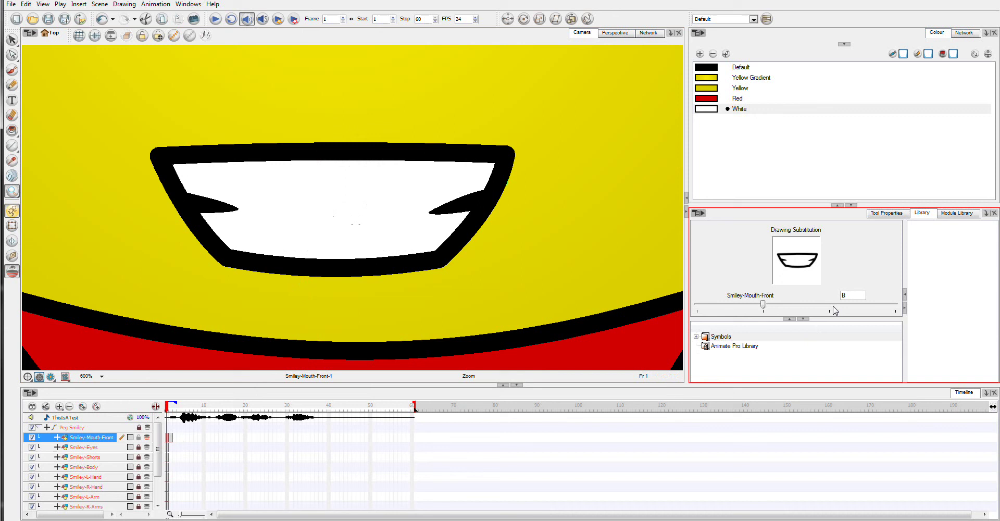
pyautogui.press('Return')
pyautogui.click(506, 267)
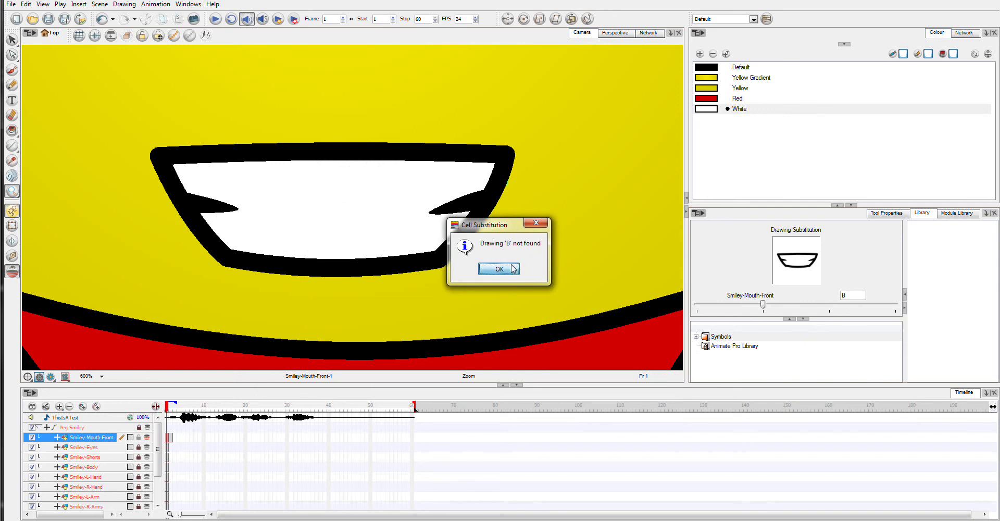
pyautogui.doubleClick(856, 295)
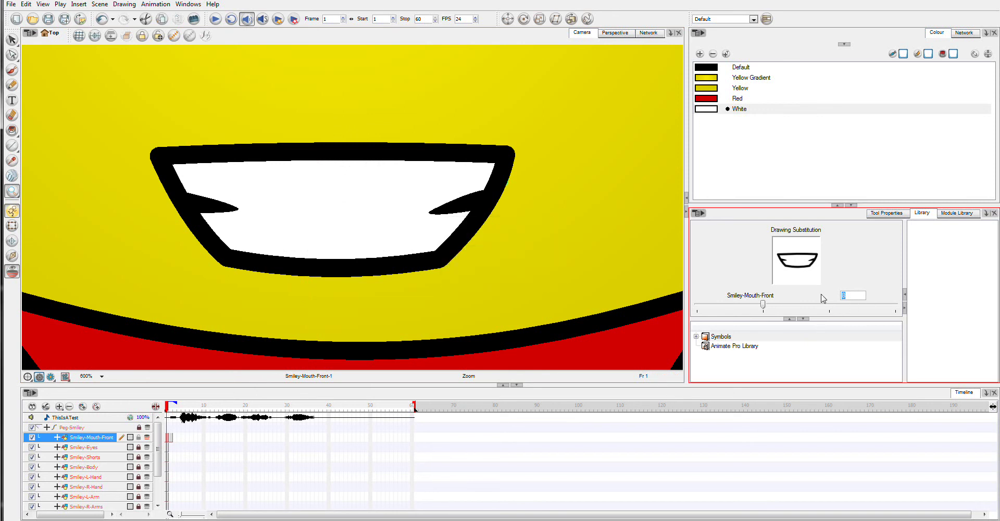
pyautogui.rightClick(167, 439)
pyautogui.moveTo(255, 327)
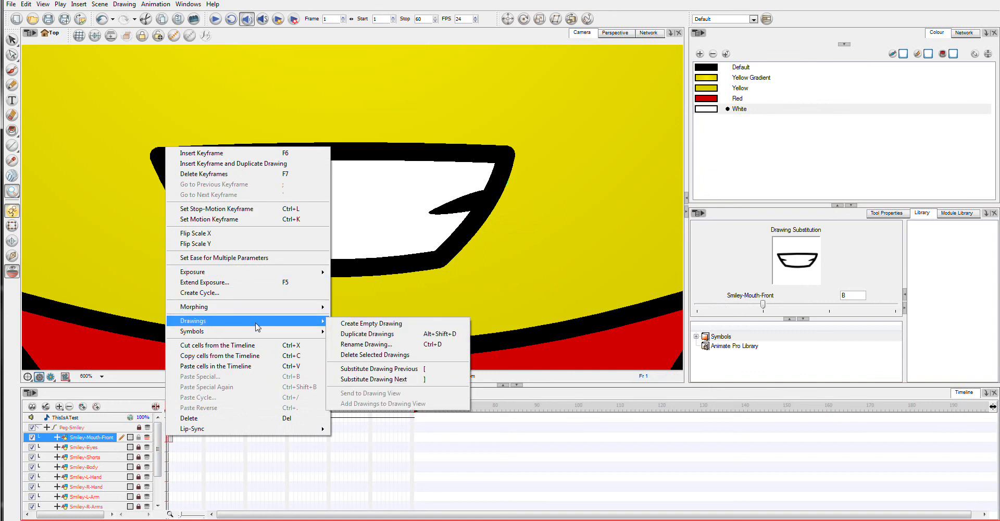
pyautogui.click(355, 344)
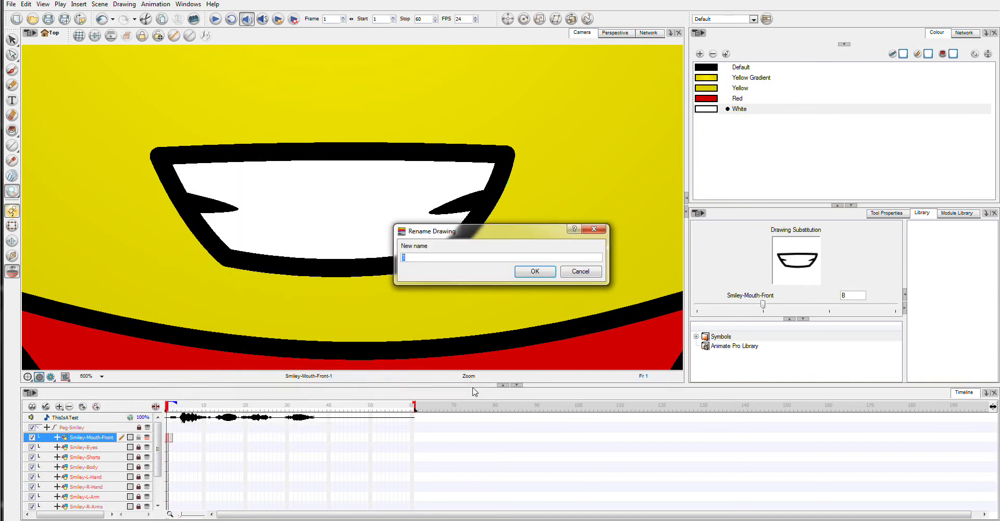
pyautogui.press('Return')
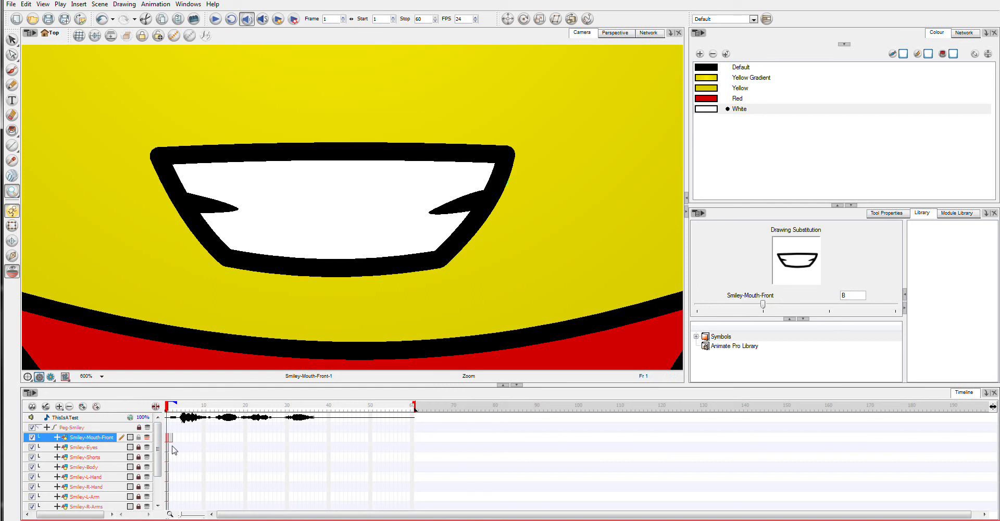
# - Set mouth frame 1 to Empty Cell and frame 2 to drawing B, ending on frame 1
pyautogui.moveTo(840, 311)
pyautogui.mouseDown()
pyautogui.moveTo(907, 312)
pyautogui.moveTo(762, 311)
pyautogui.mouseUp()
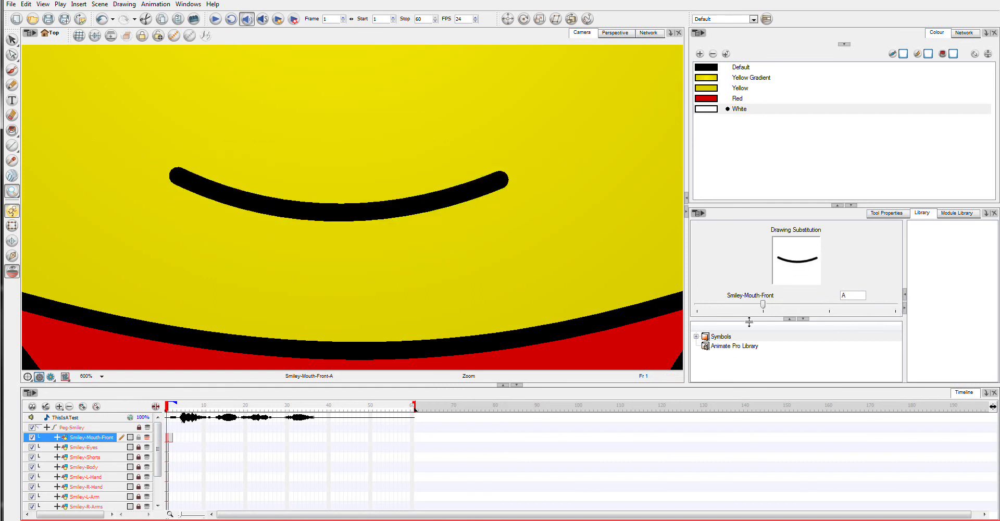
pyautogui.click(697, 305)
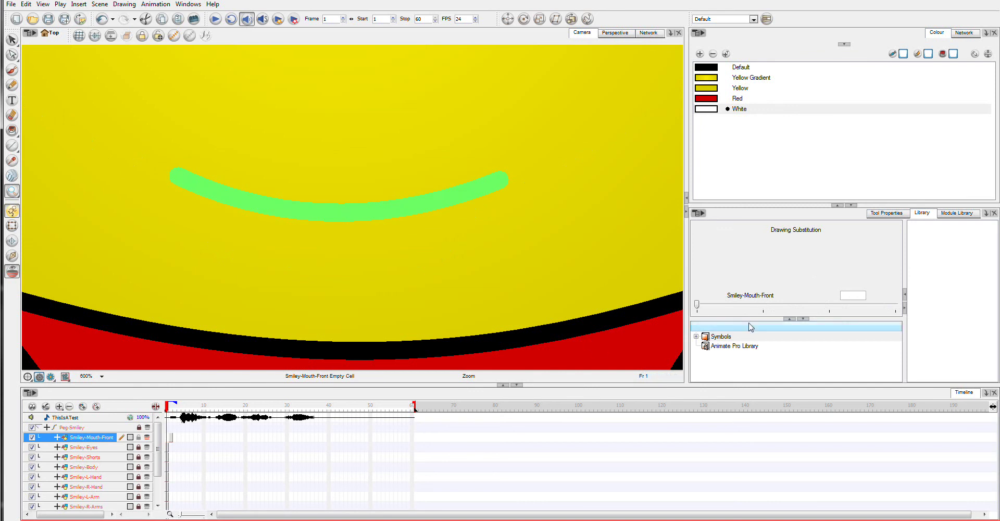
pyautogui.click(173, 439)
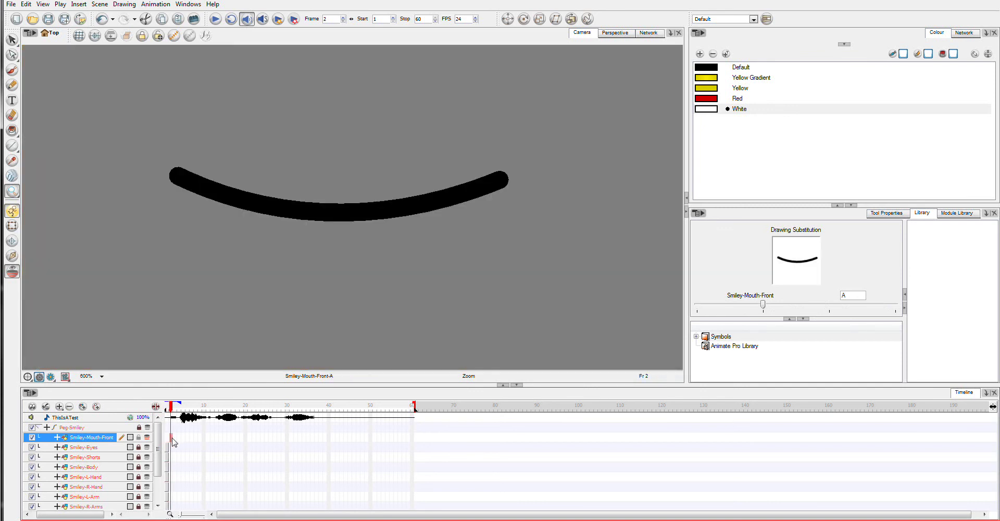
pyautogui.click(837, 307)
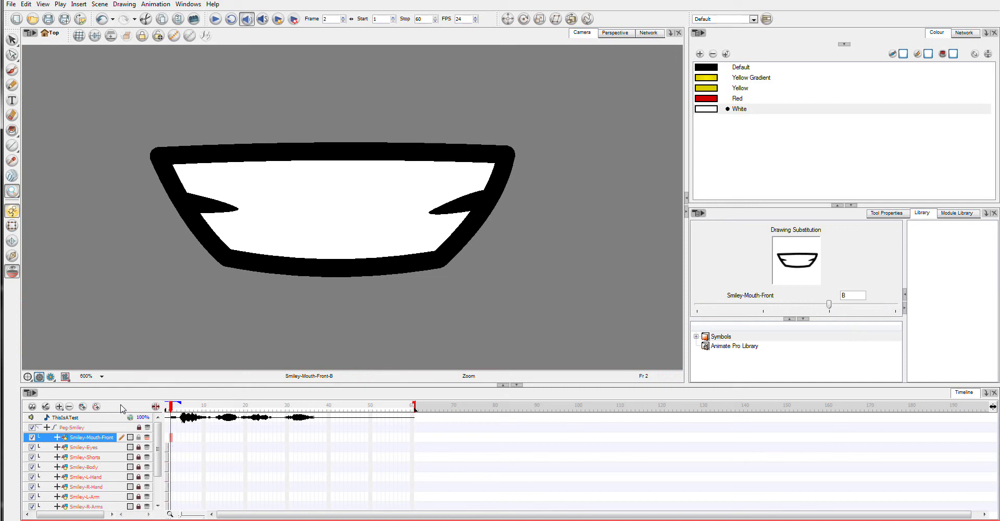
pyautogui.click(168, 437)
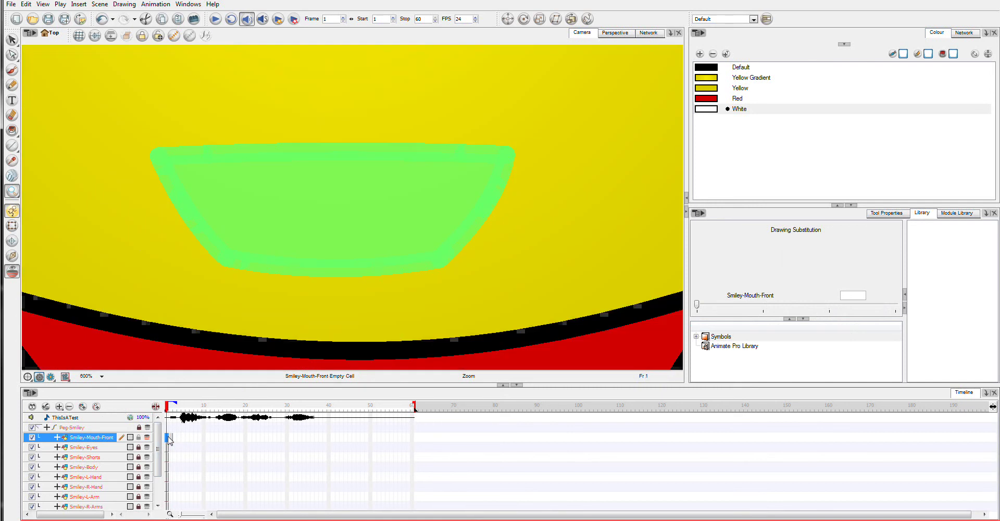
pyautogui.doubleClick(95, 418)
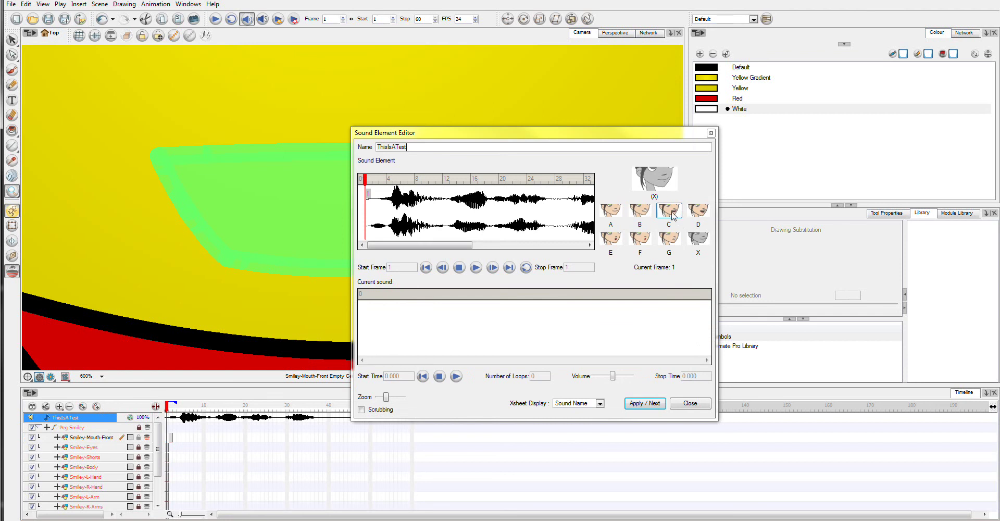
pyautogui.click(686, 404)
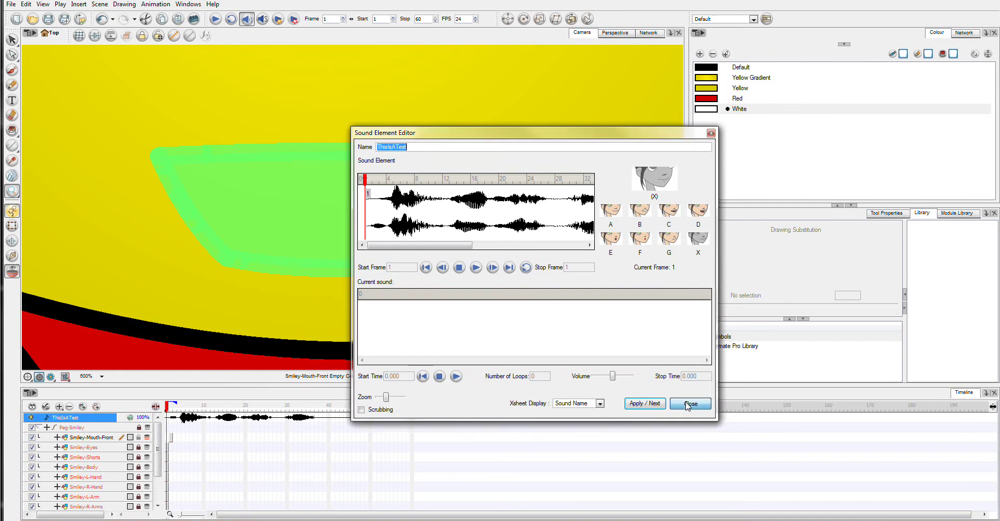